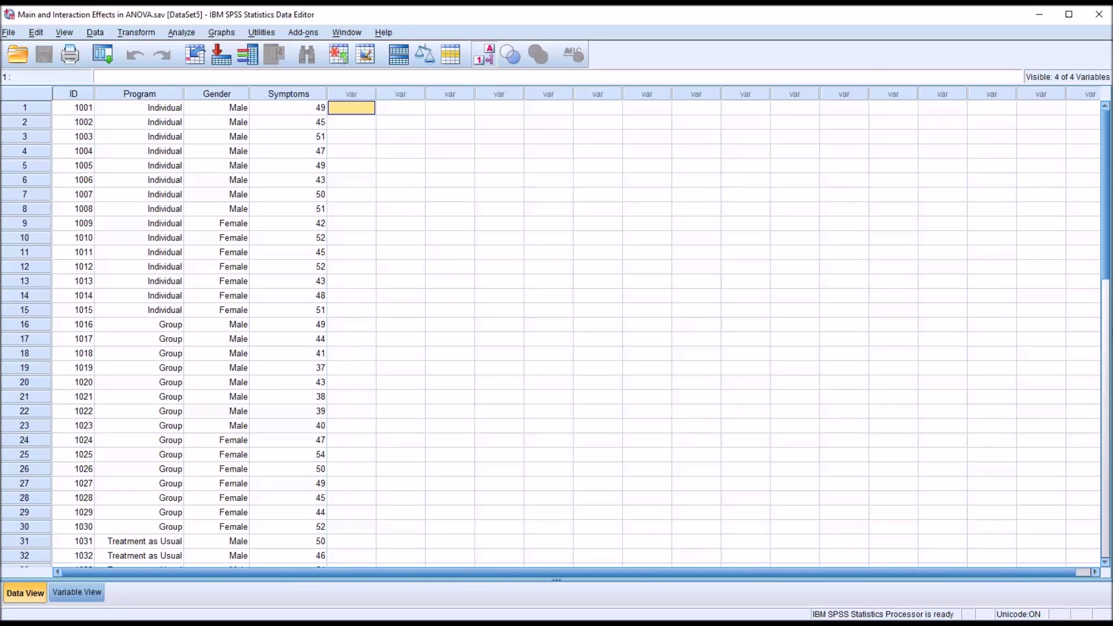
Inspect the ID, Program, Gender and Symptoms columns, checking the Program and Gender value labels
left_click(68, 97)
left_click(130, 97)
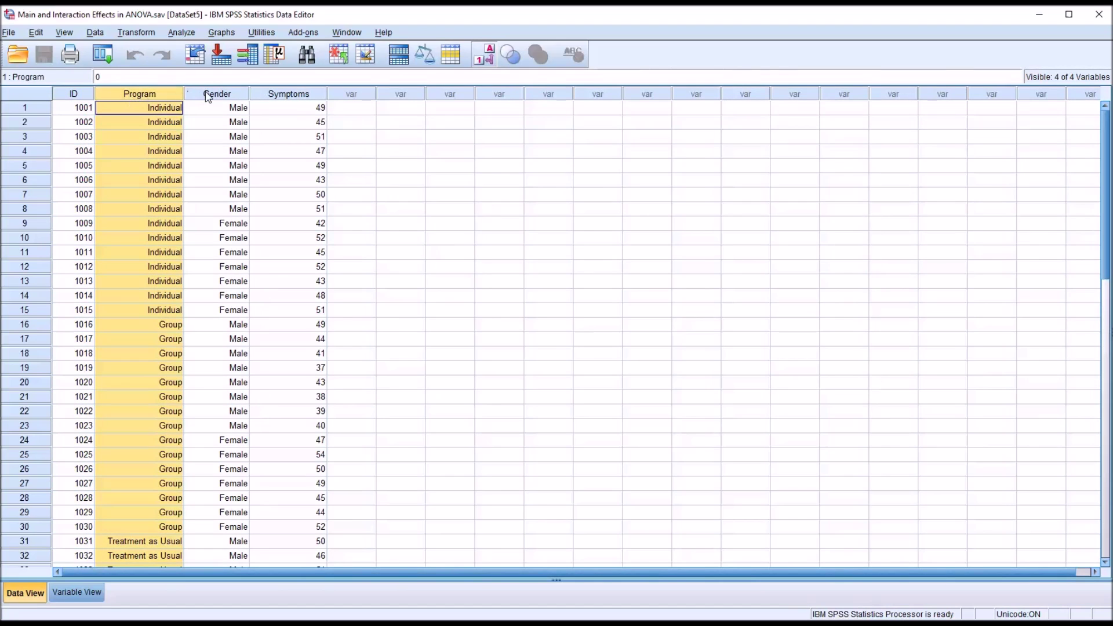
left_click(208, 96)
left_click(139, 97)
double_click(125, 109)
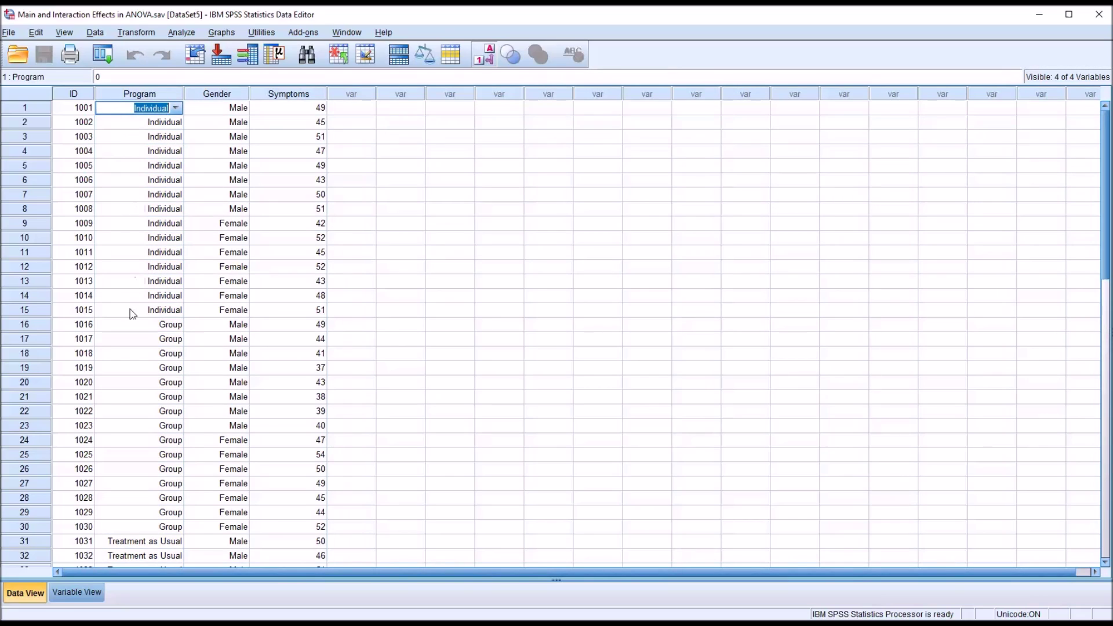
left_click(119, 326)
left_click(136, 542)
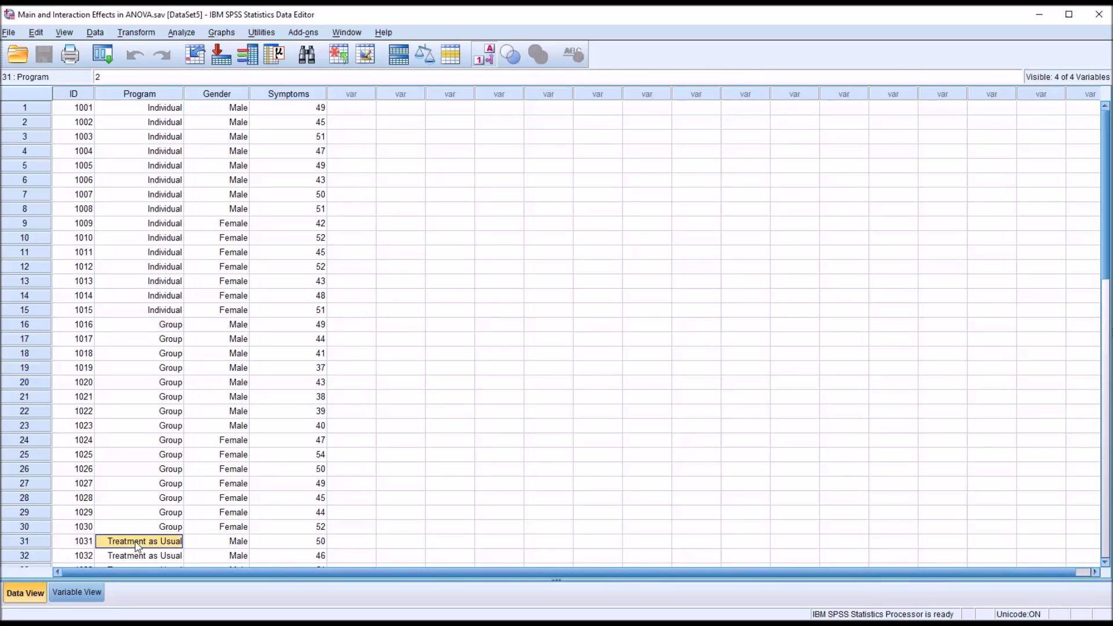
left_click(203, 97)
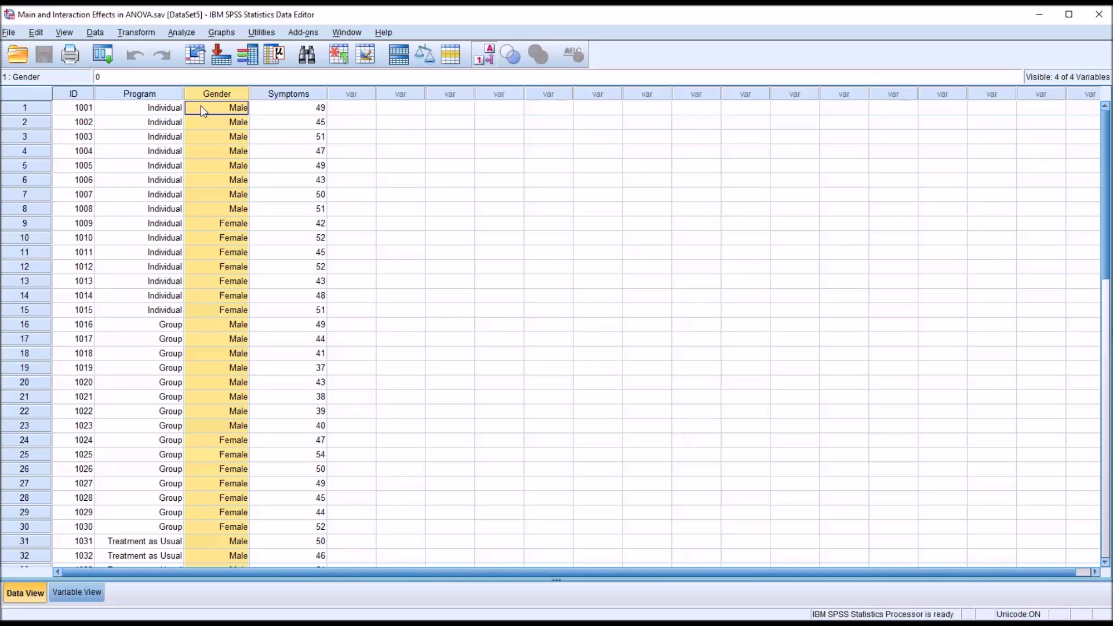
left_click(203, 110)
left_click(203, 226)
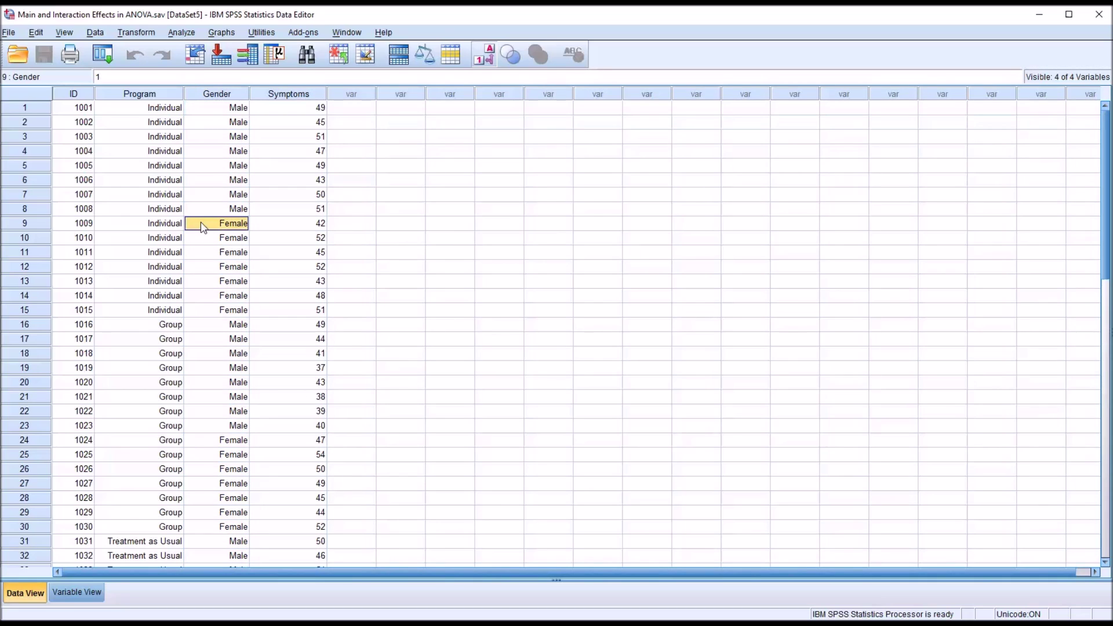
left_click(288, 95)
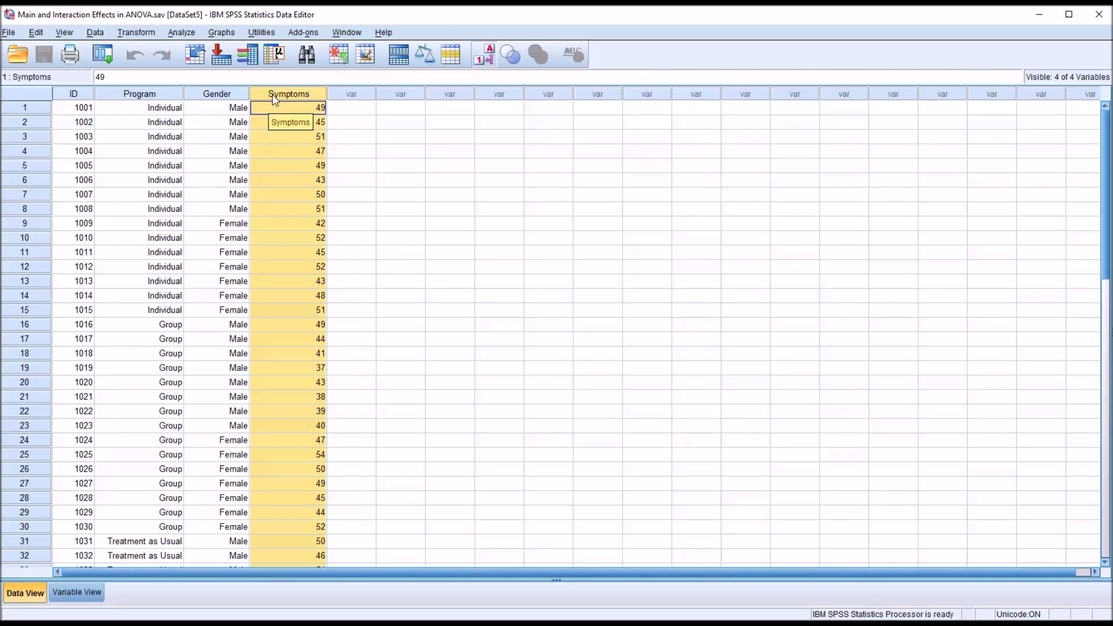
left_click(337, 111)
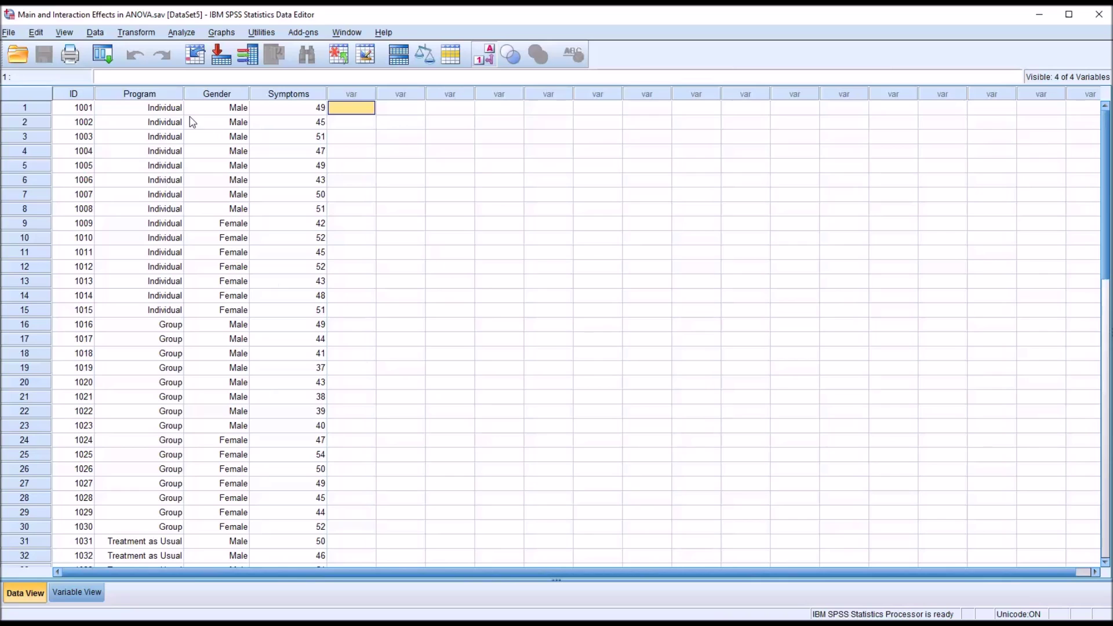
Review the Program, Symptoms and Gender columns once more in Data View
left_click(129, 95)
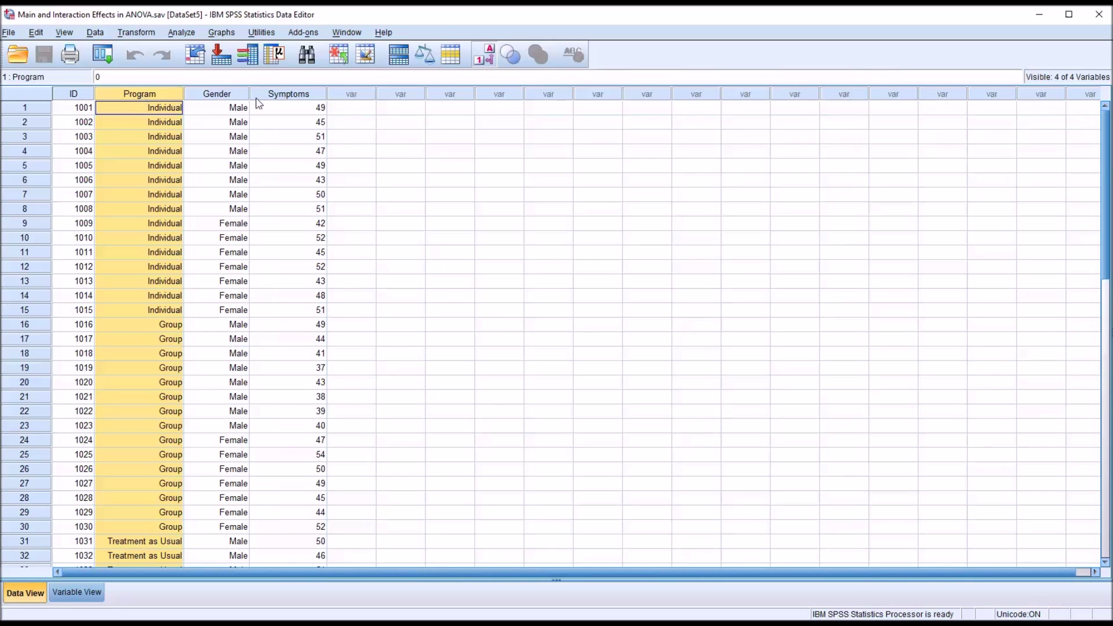
left_click(289, 94)
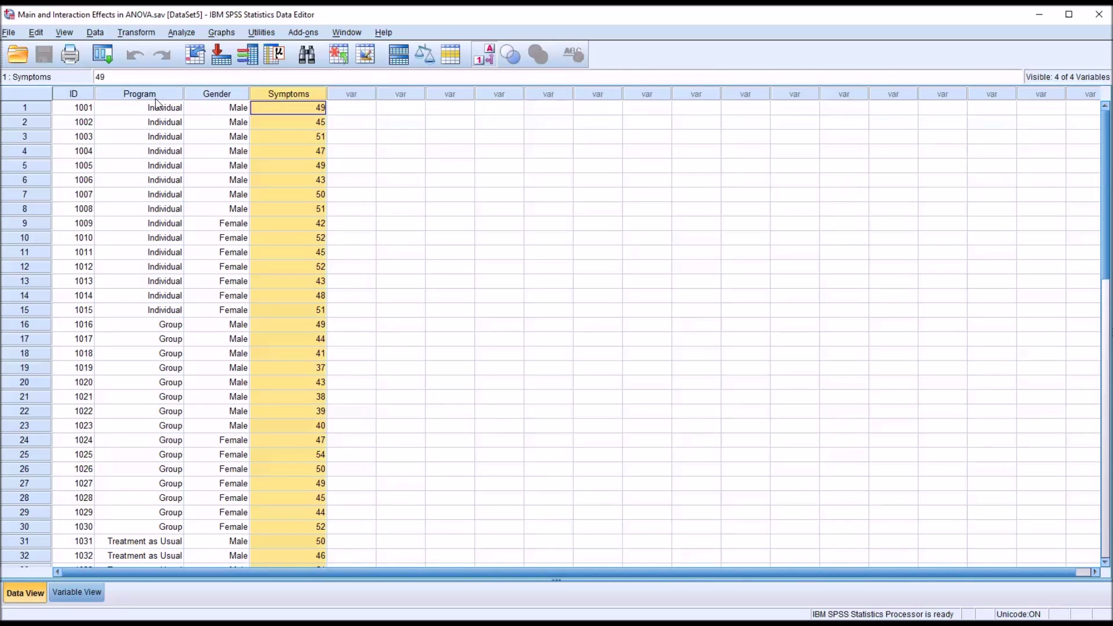
left_click(129, 96)
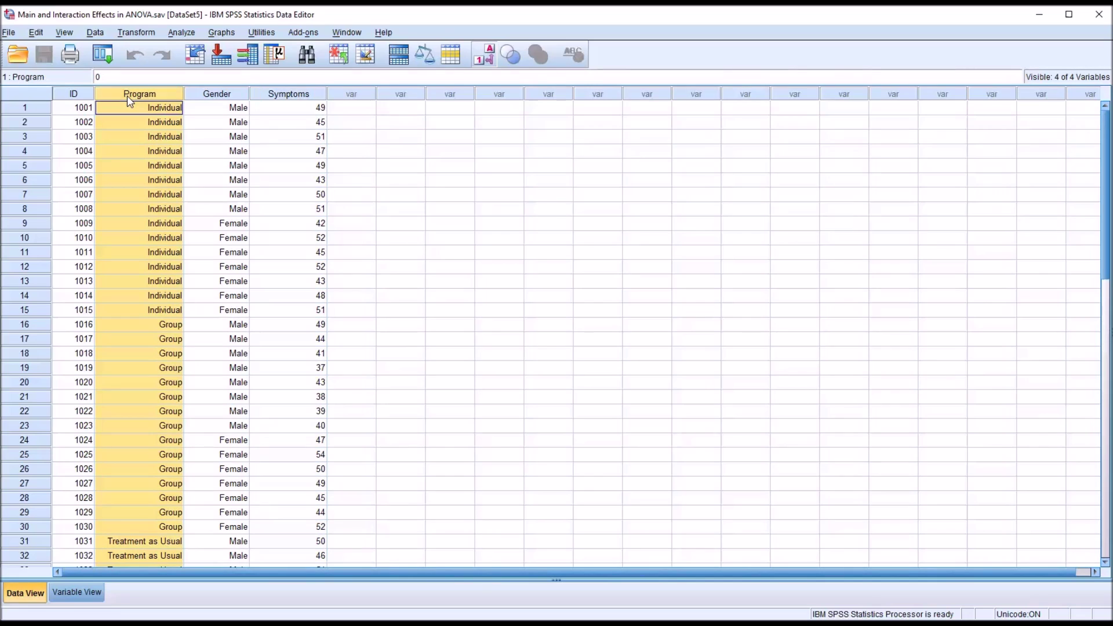
left_click(216, 96)
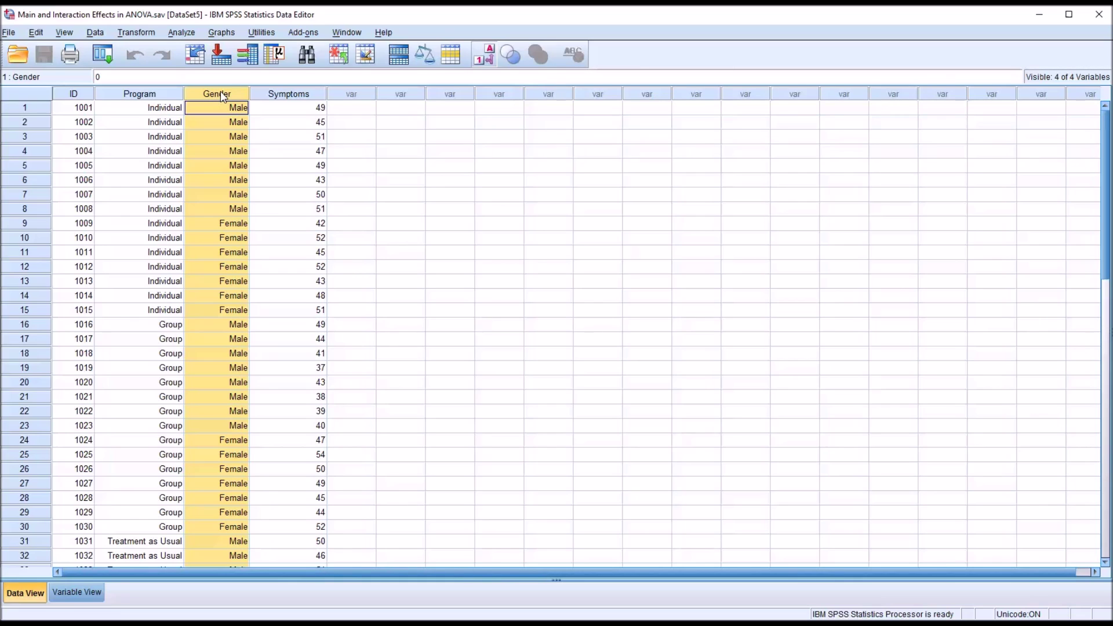
left_click(262, 96)
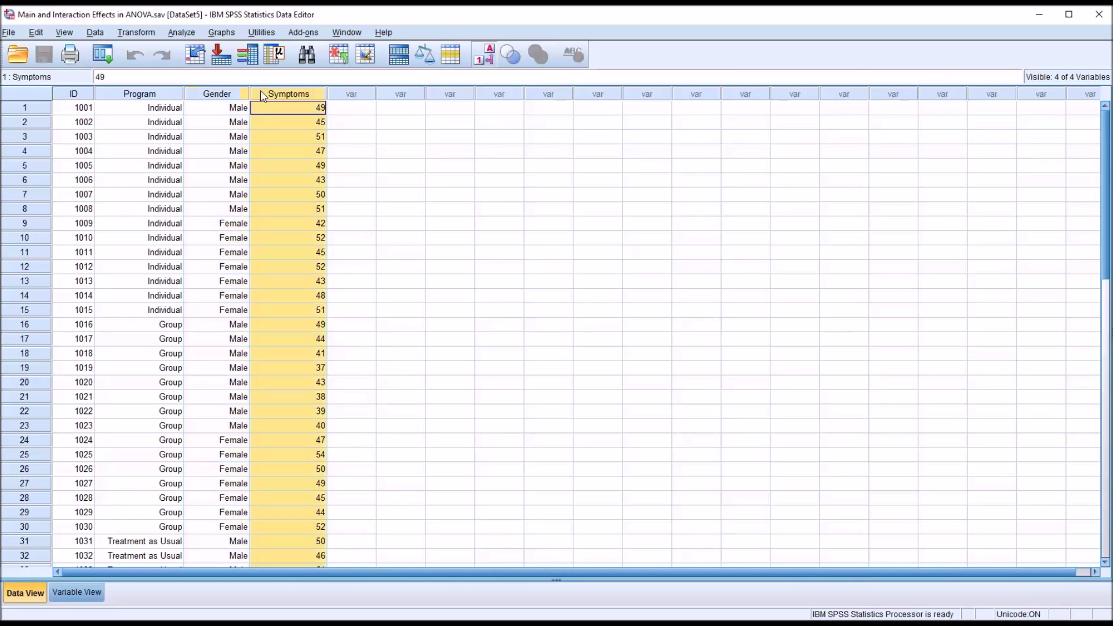
left_click(342, 113)
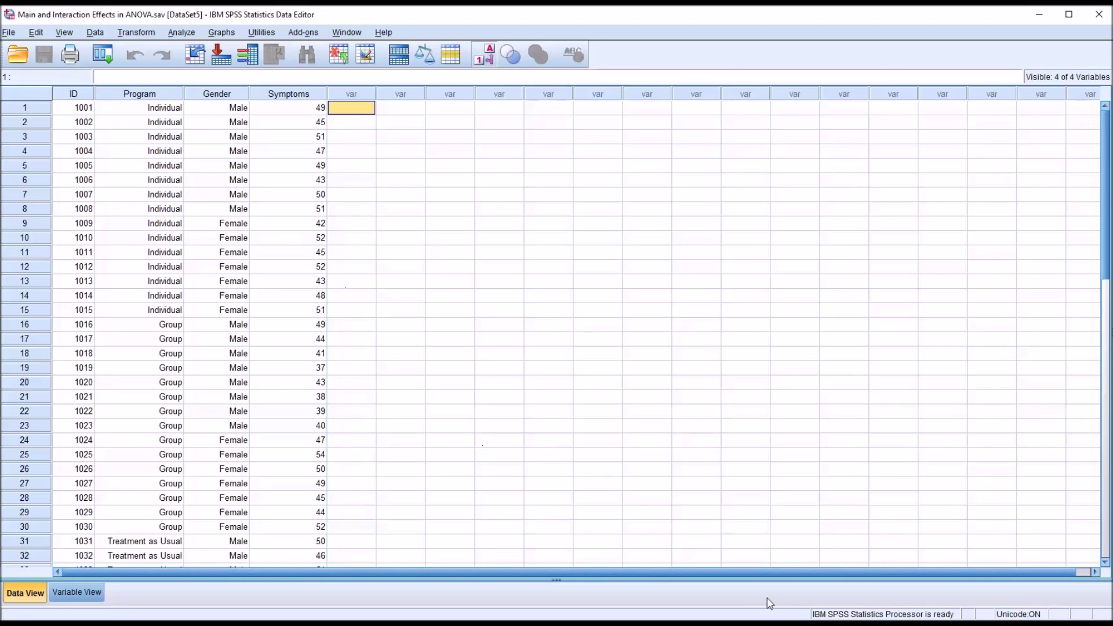
Start a Univariate GLM with Symptoms as dependent variable and Program and Gender as fixed factors
left_click(181, 32)
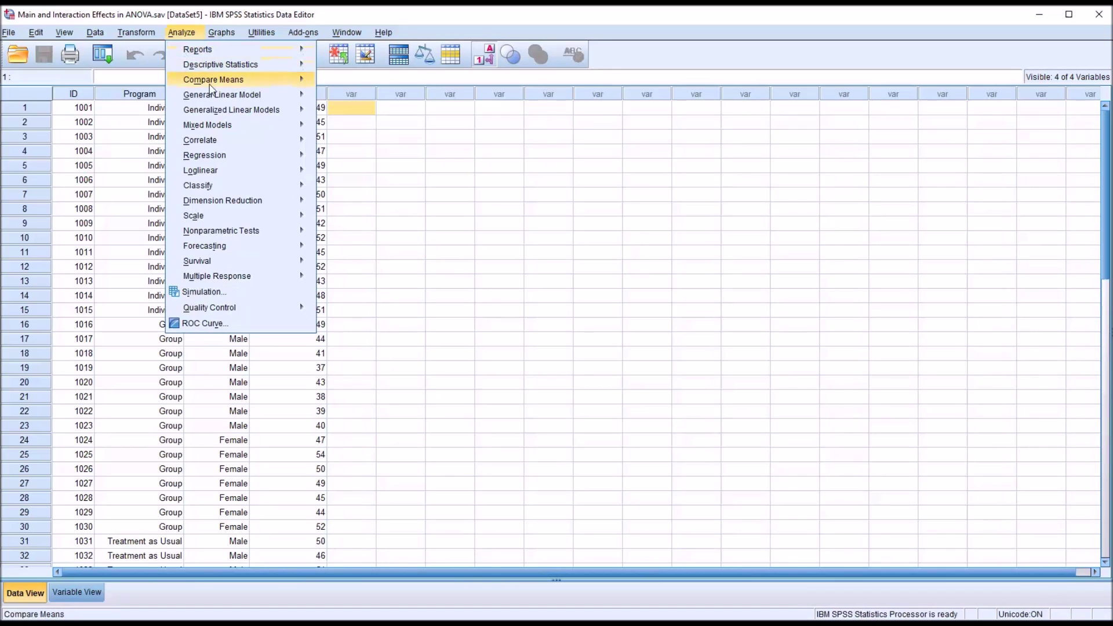
mouse_move(215, 96)
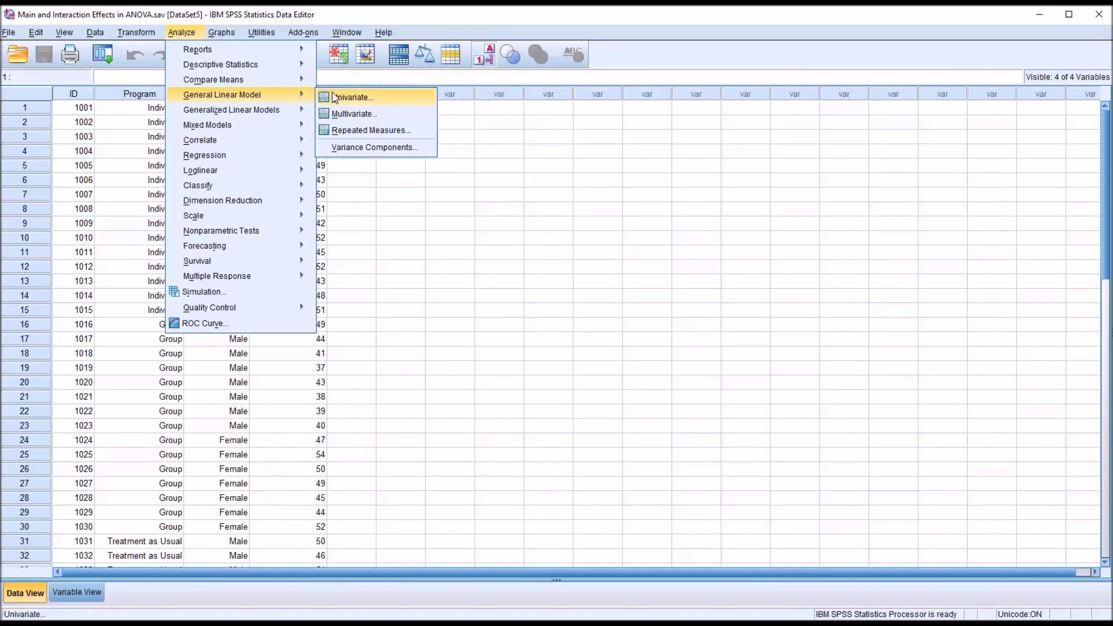
left_click(339, 98)
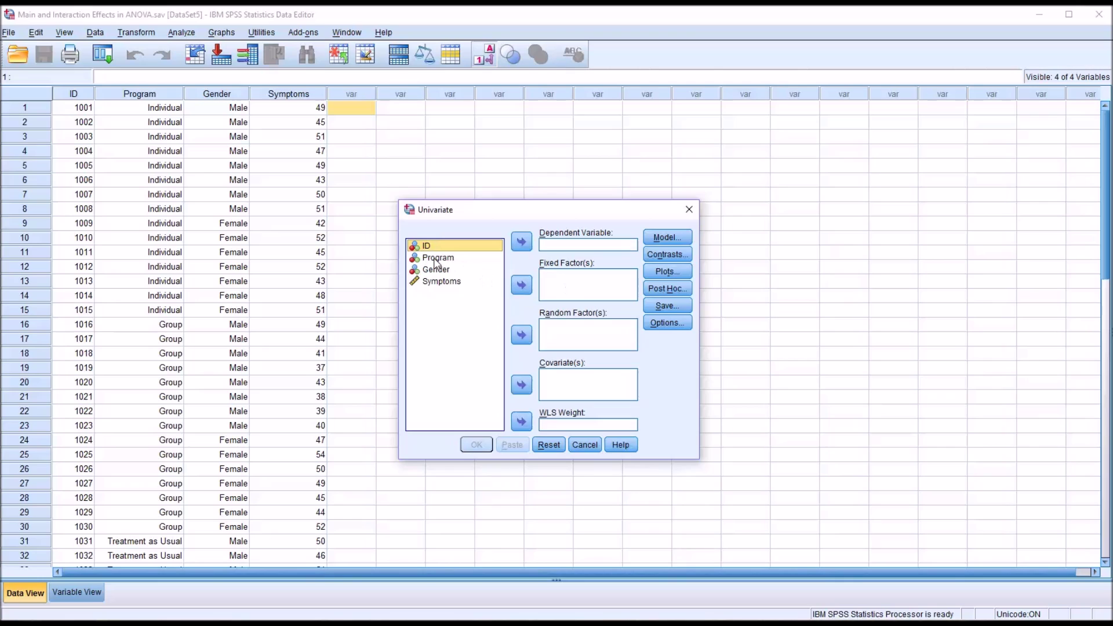
left_click_drag(442, 282, 560, 249)
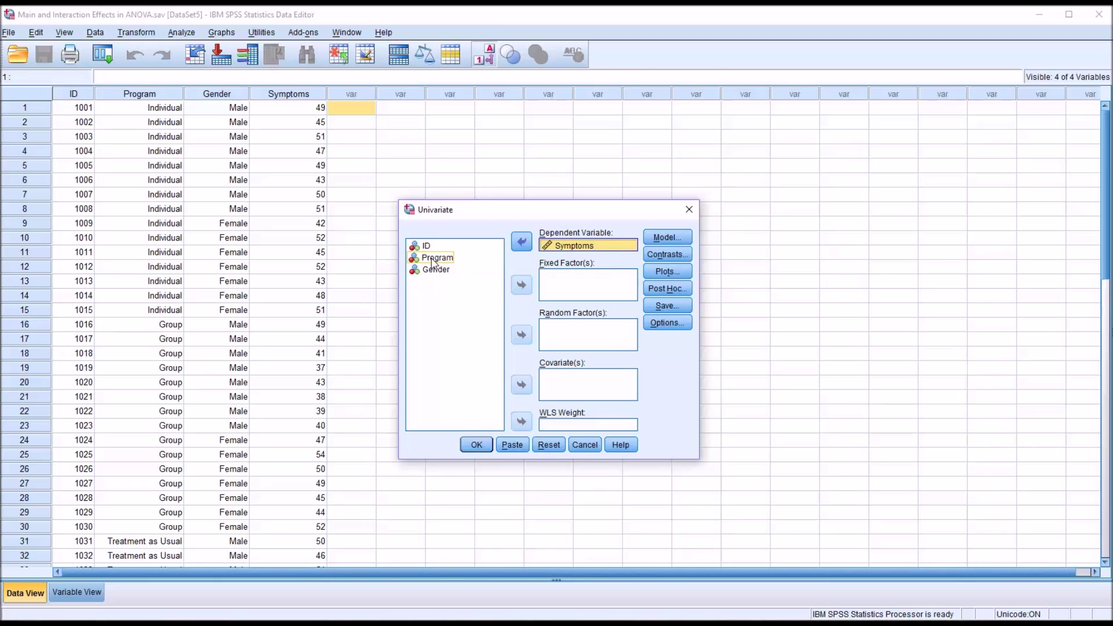
left_click_drag(434, 263, 567, 294)
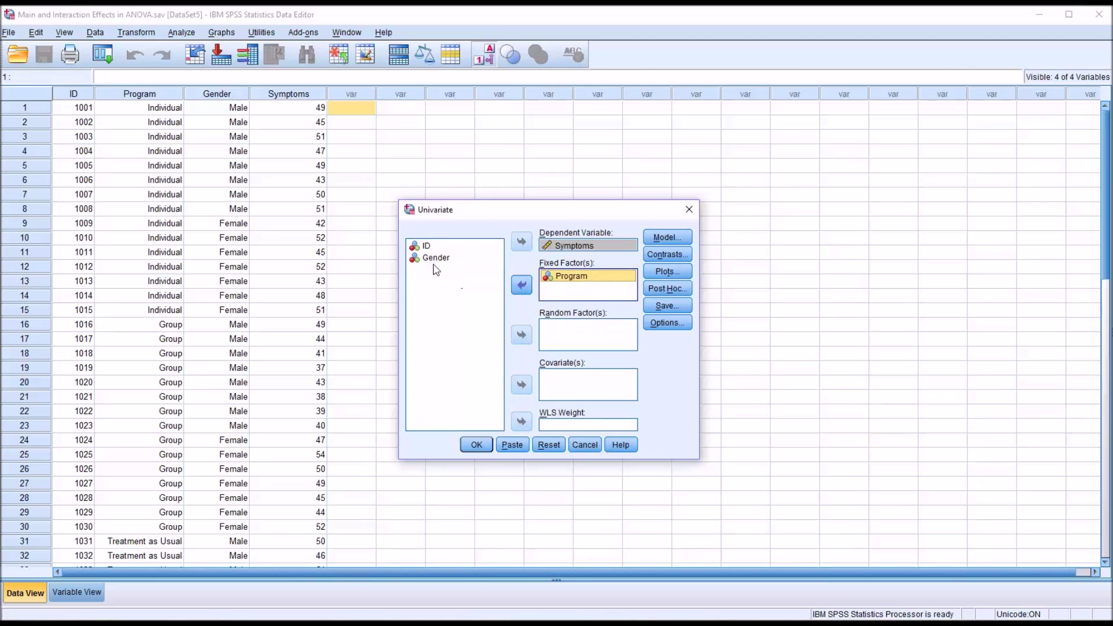
left_click_drag(436, 258, 563, 288)
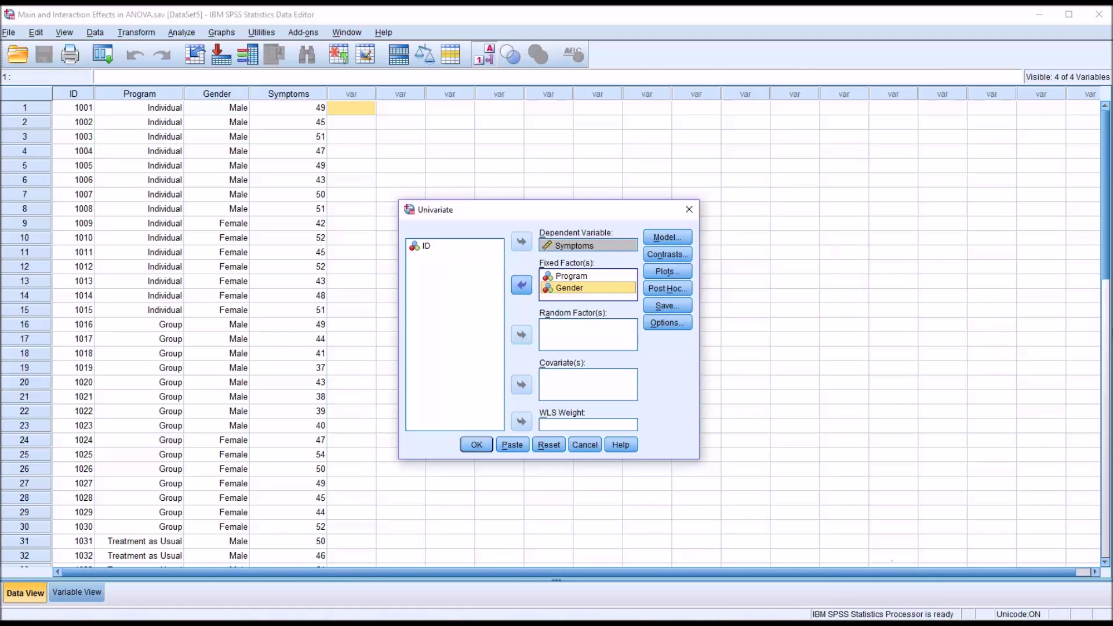
left_click(660, 272)
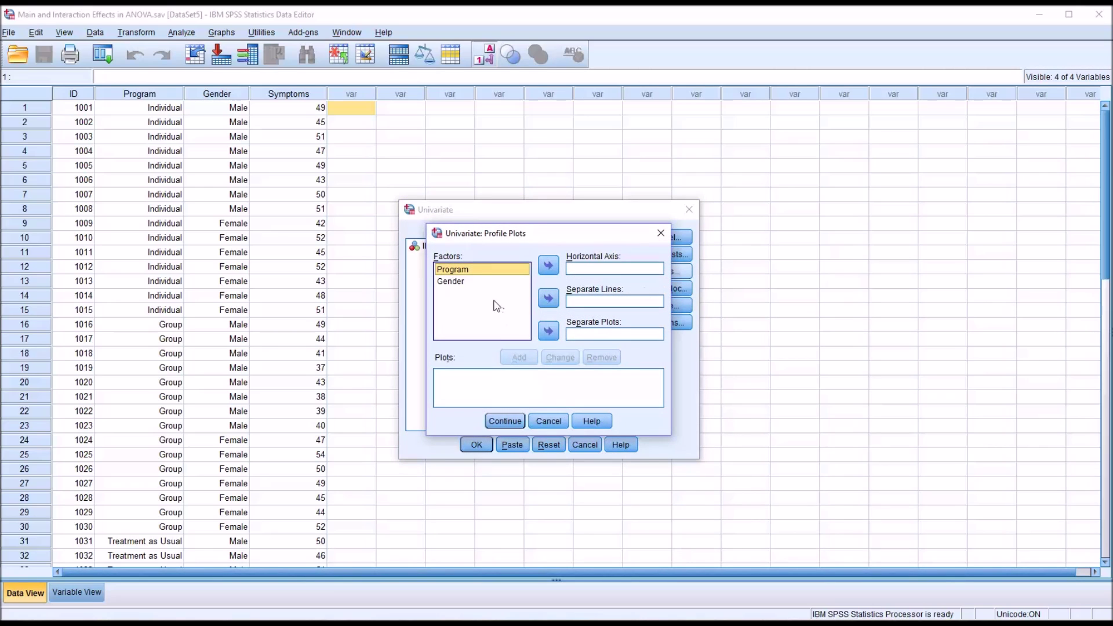
Add a Program*Gender profile plot with Program on the horizontal axis and separate lines per Gender
left_click(548, 267)
left_click(579, 271)
left_click_drag(458, 282, 579, 302)
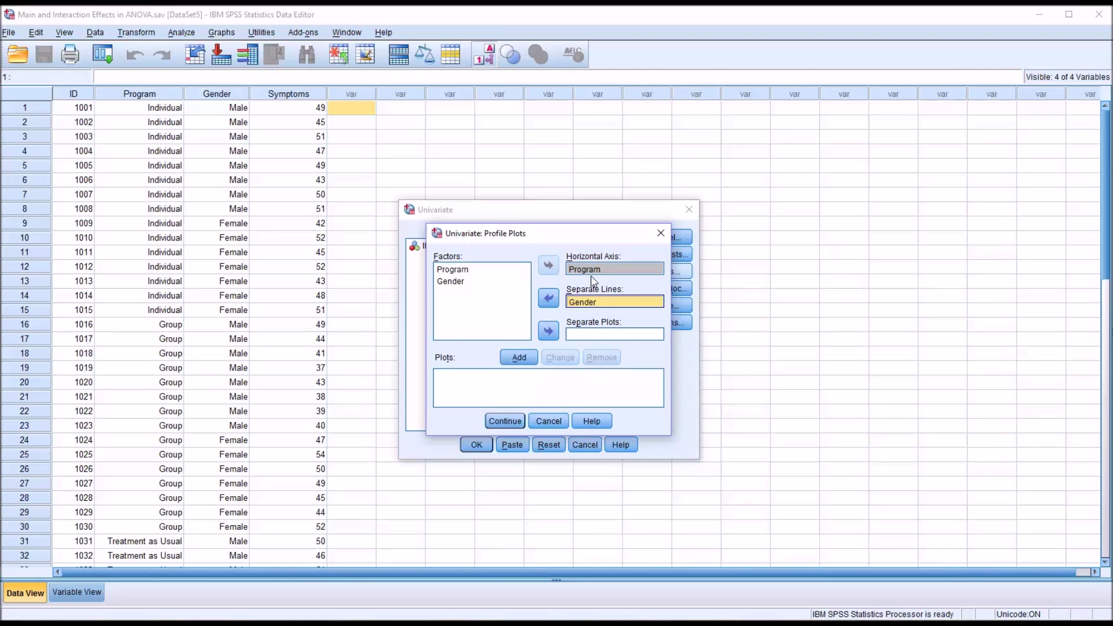
left_click(517, 355)
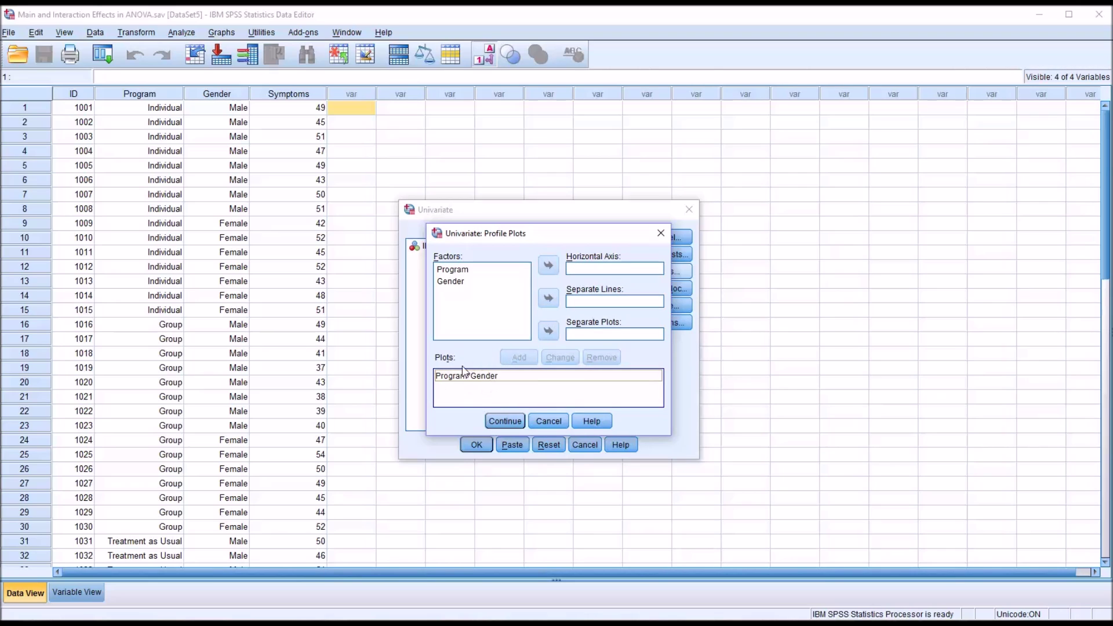
left_click(505, 422)
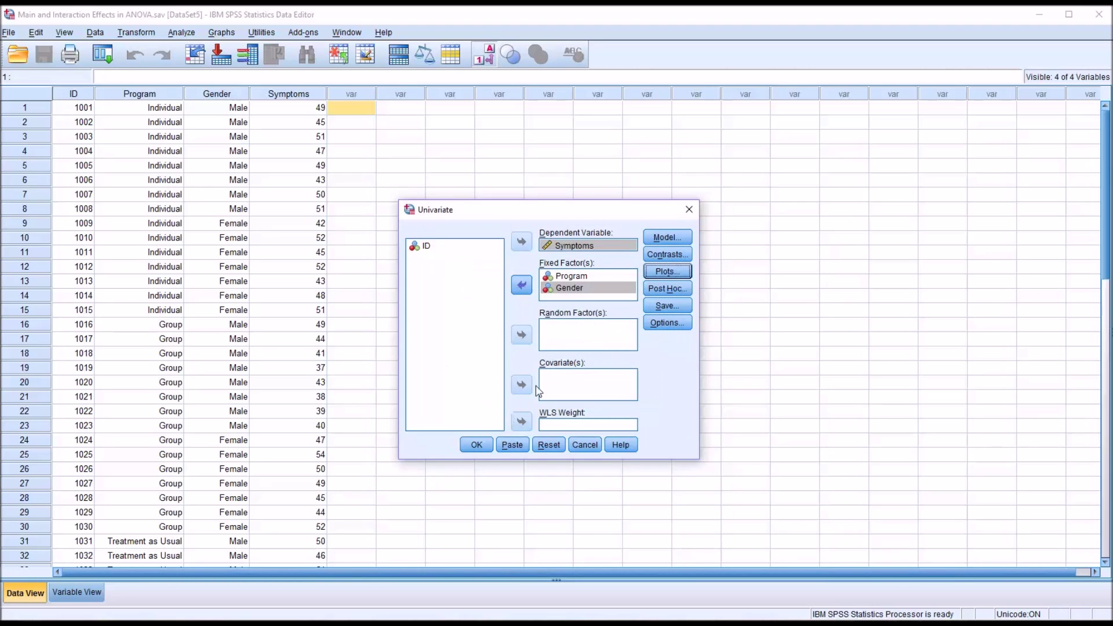
left_click(665, 289)
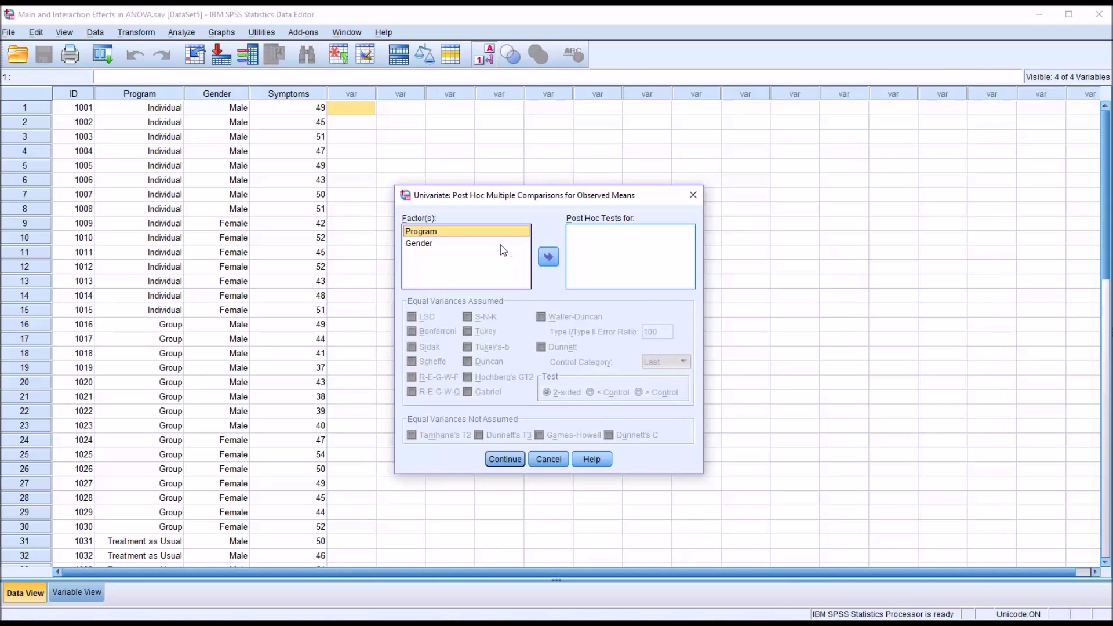
Move Program into the Post Hoc Tests list and check Tukey
left_click(432, 244)
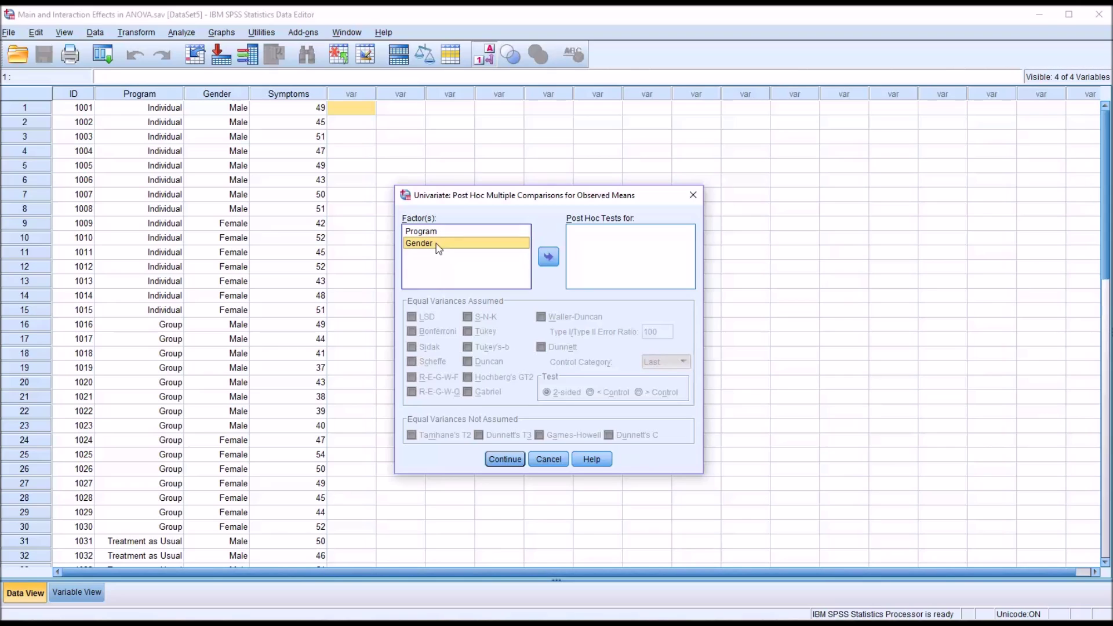
left_click(432, 232)
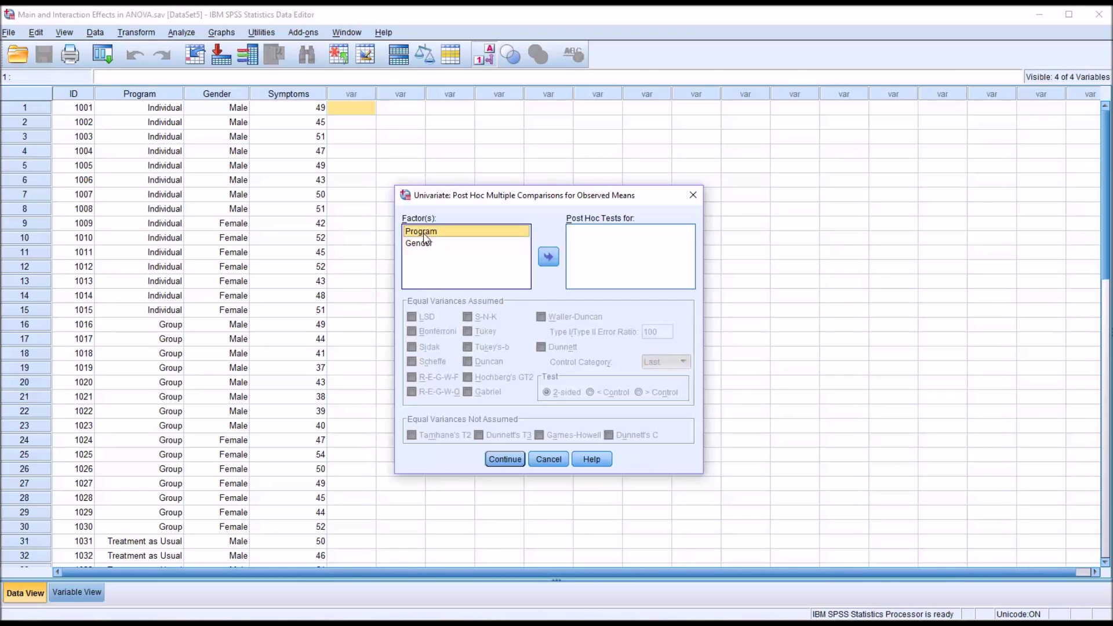
left_click_drag(432, 231, 584, 238)
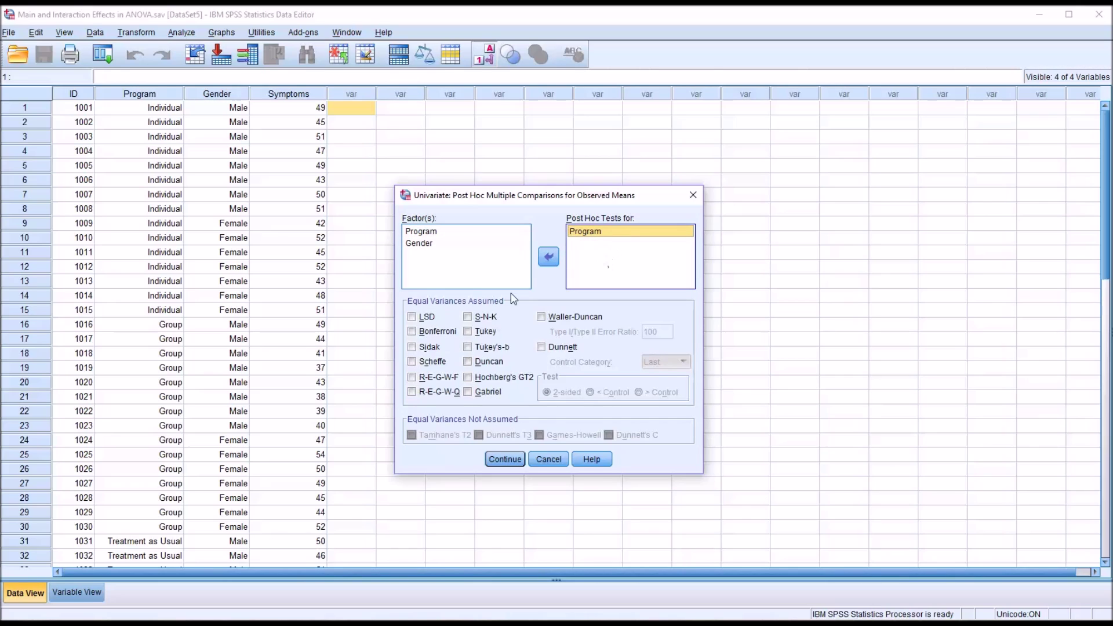
left_click(468, 332)
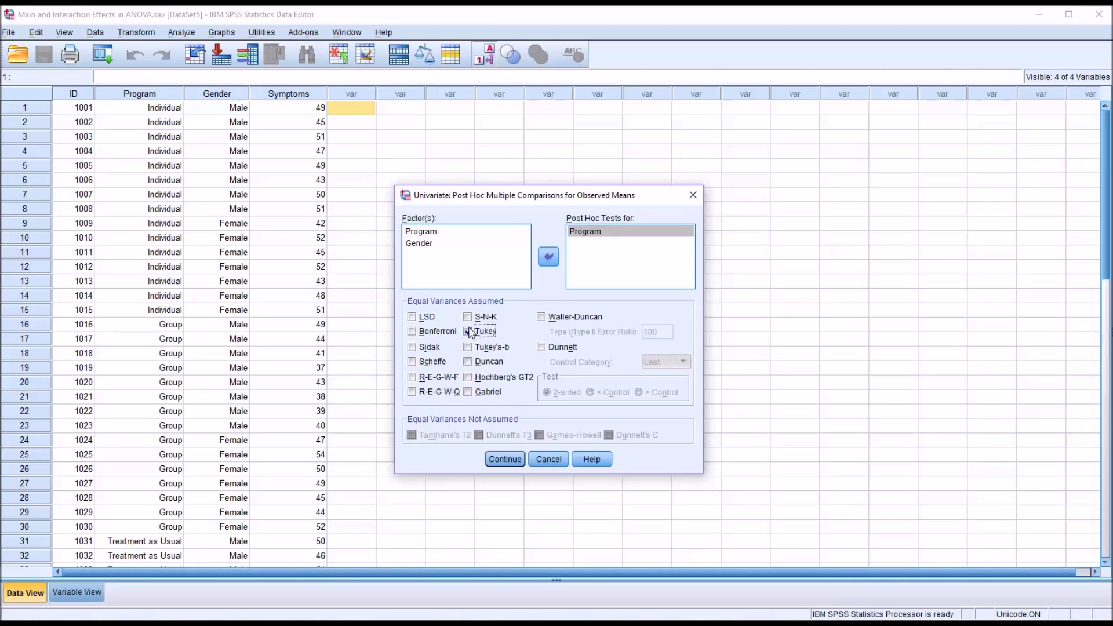
Display estimated marginal means for (OVERALL), Program and Program*Gender
left_click(504, 460)
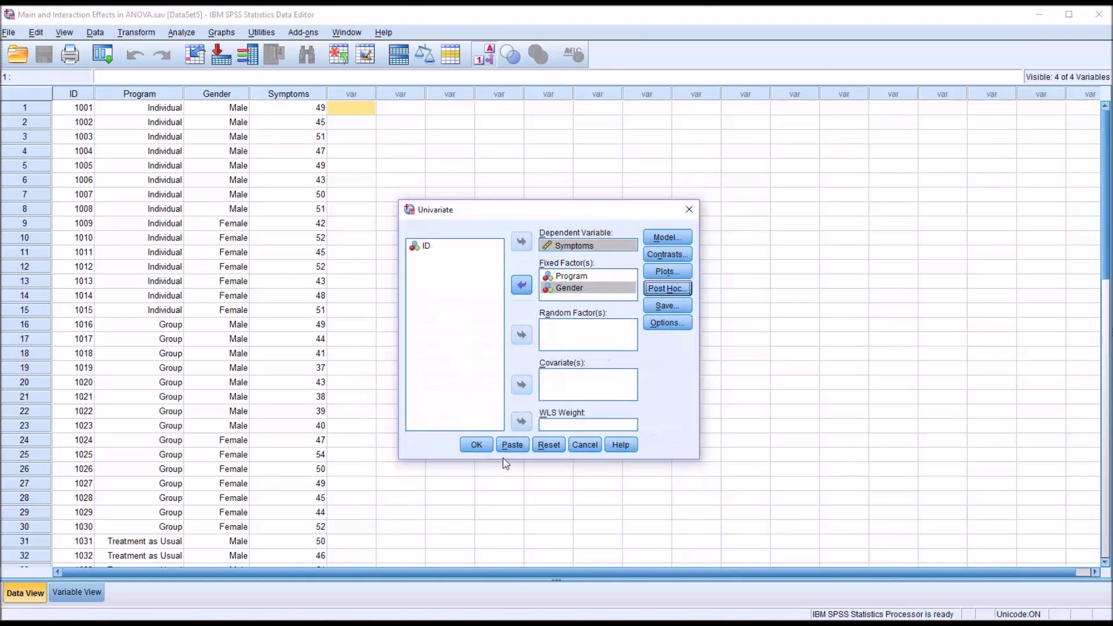
left_click(658, 326)
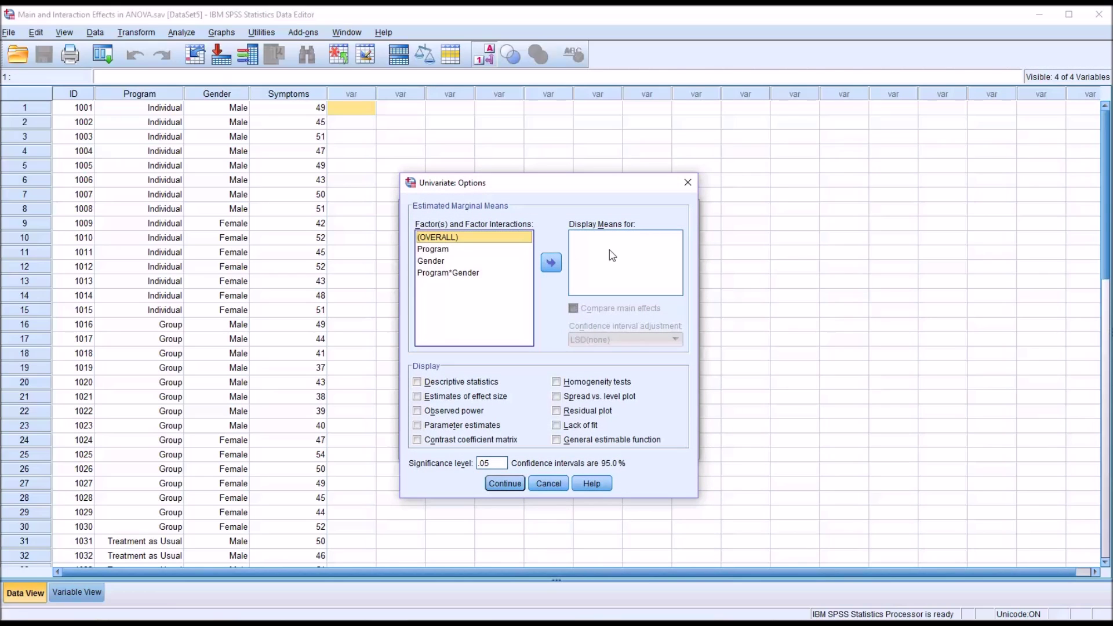
left_click(551, 263)
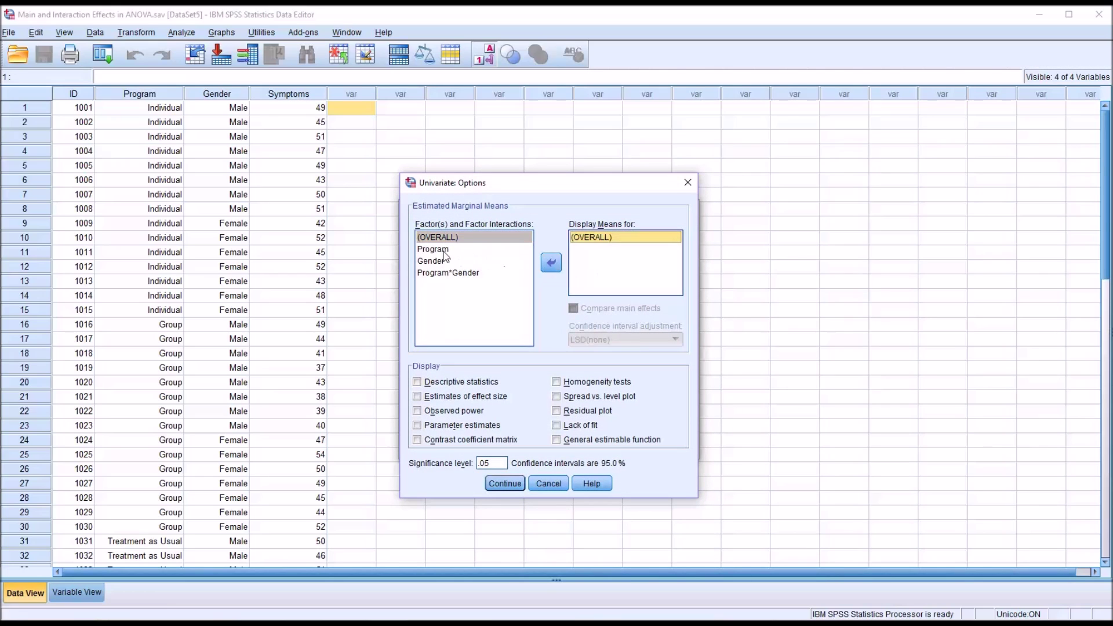
left_click(444, 251)
left_click(550, 263)
left_click(514, 261)
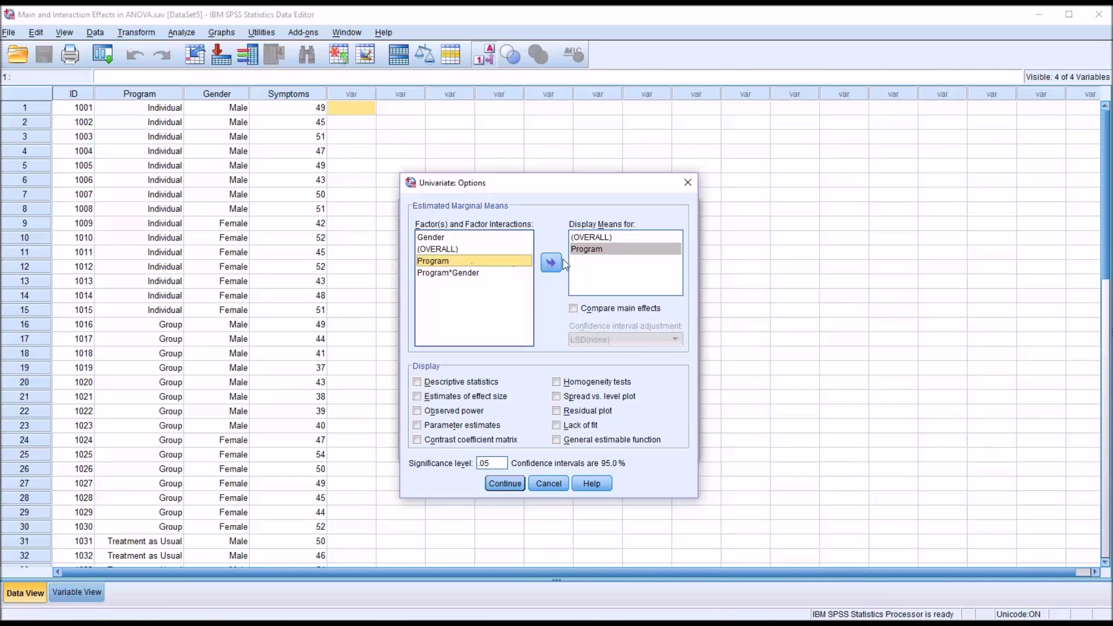
left_click(516, 273)
left_click(551, 265)
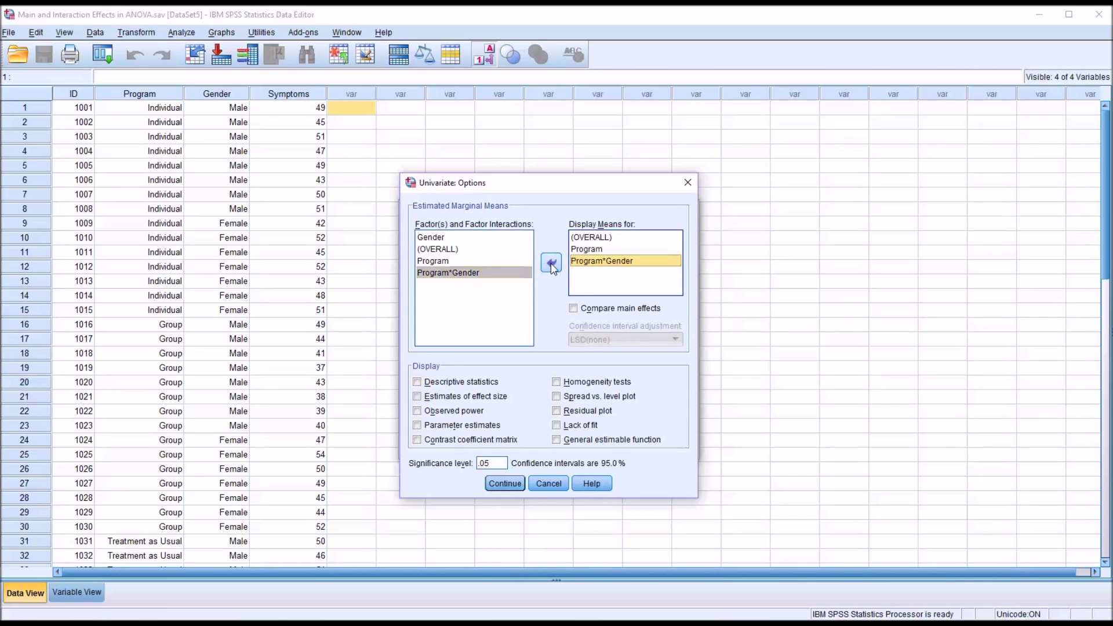
Add main-effect comparisons, descriptives, effect sizes and homogeneity tests, then run the ANOVA
left_click(575, 309)
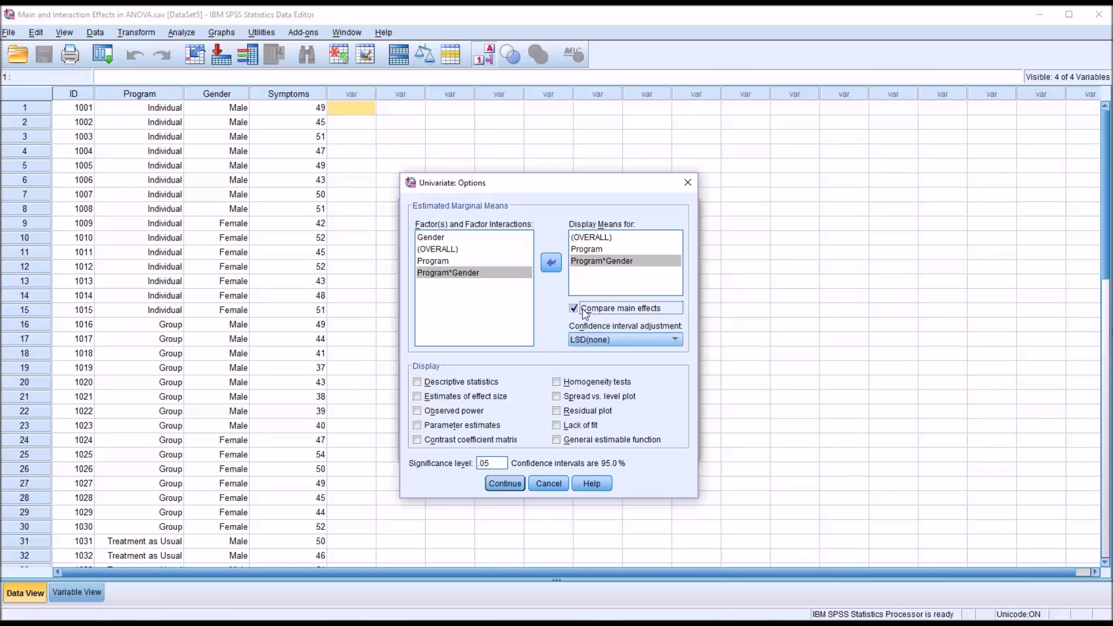
left_click(418, 382)
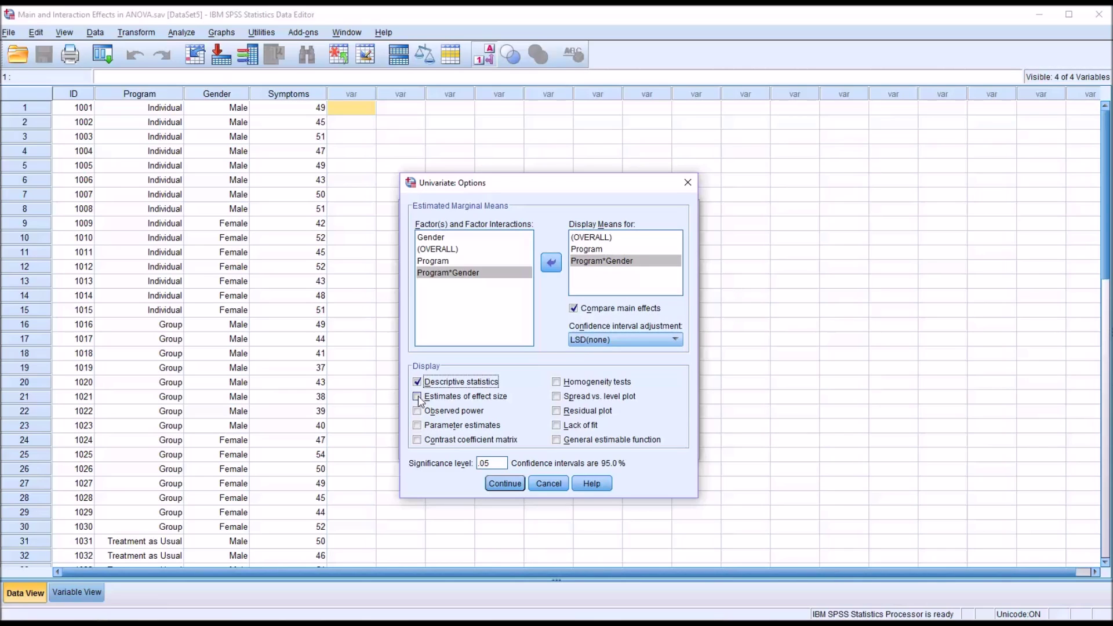
left_click(417, 397)
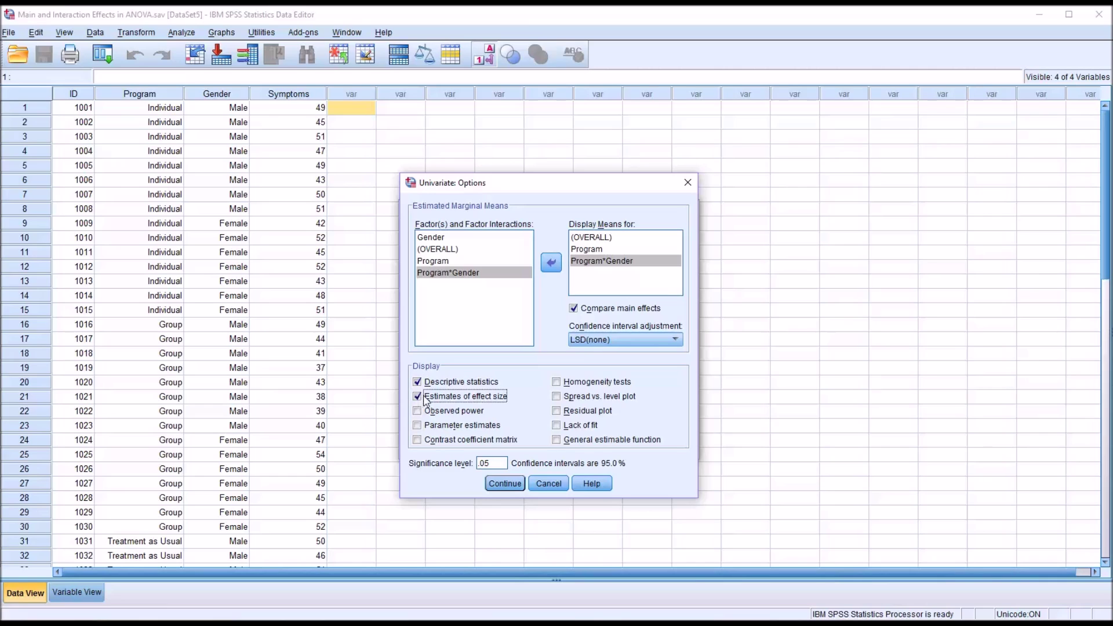
left_click(558, 383)
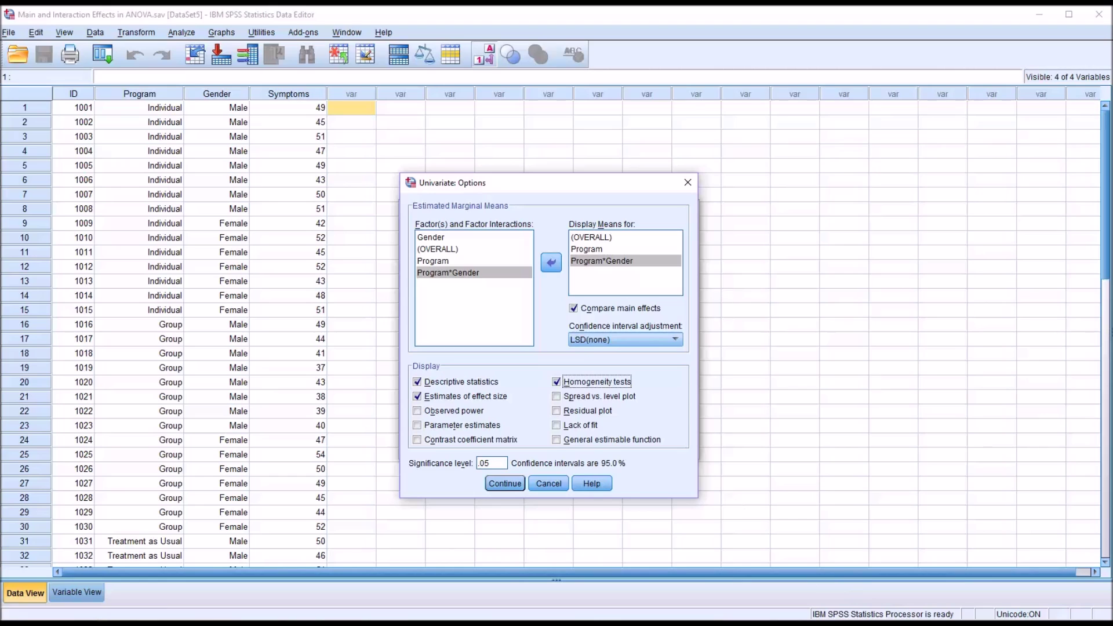
left_click(502, 484)
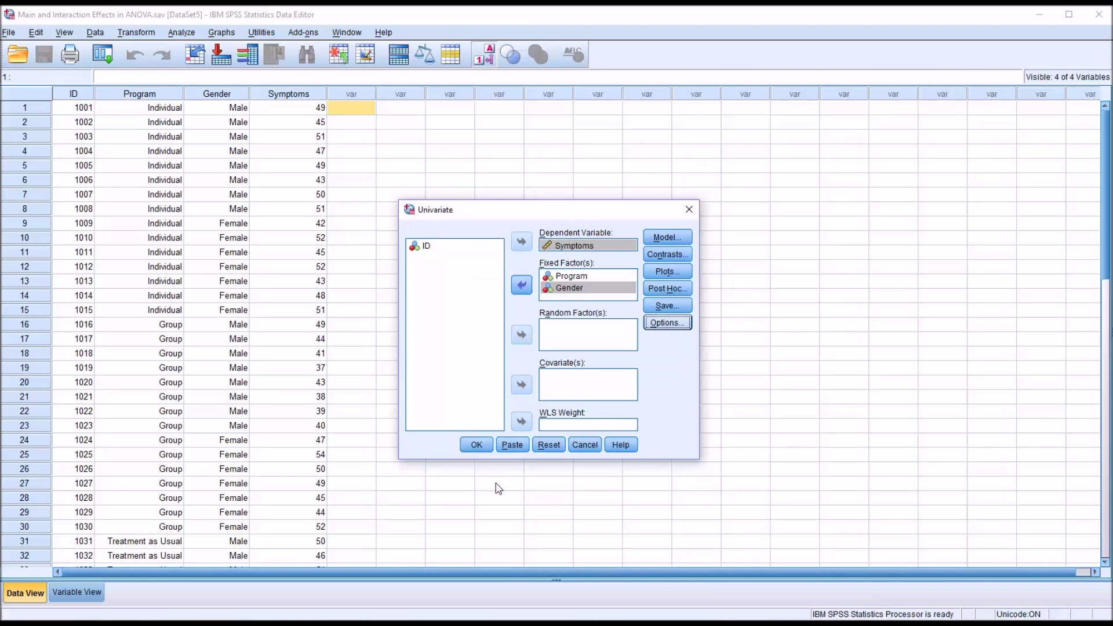
left_click(465, 447)
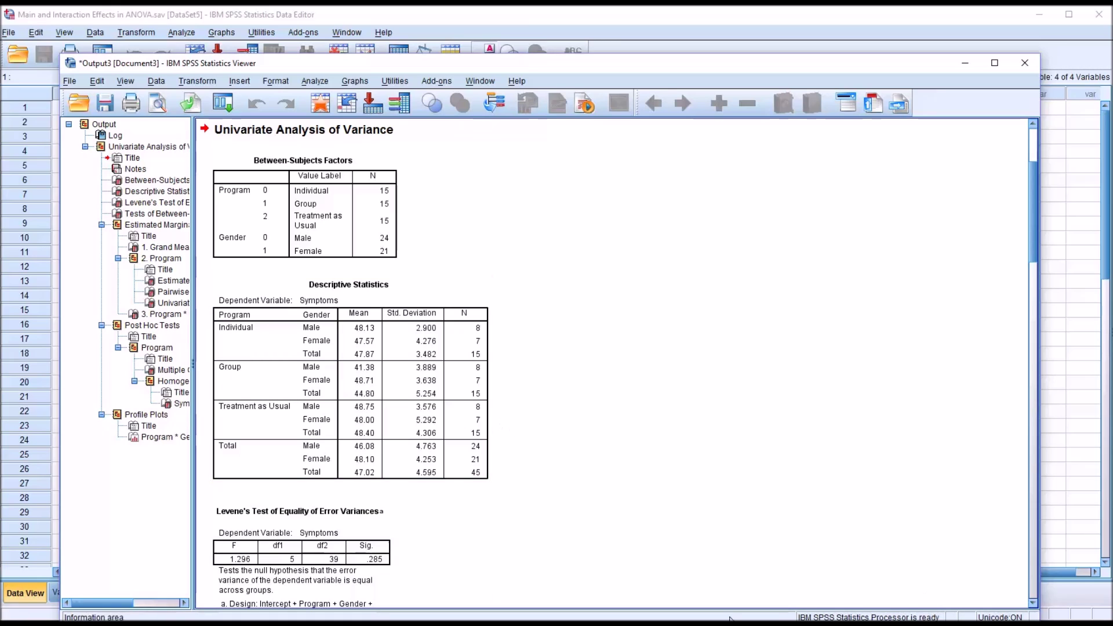
Scroll the output to the Tests of Between-Subjects Effects and Program pairwise comparisons
left_click_drag(1033, 256, 1041, 347)
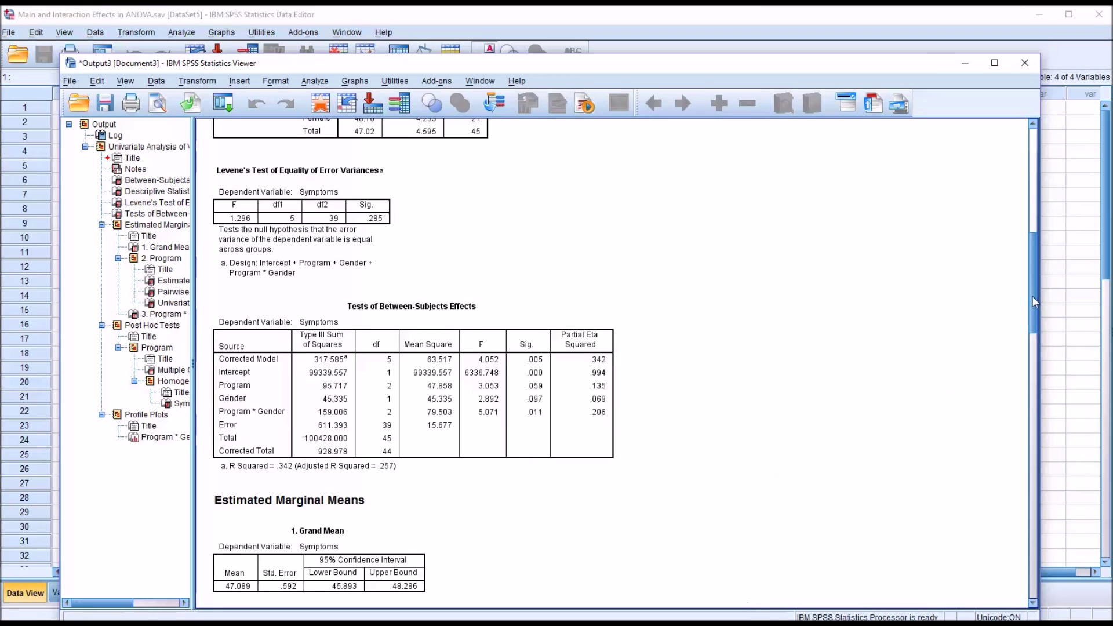
left_click_drag(1037, 302, 973, 380)
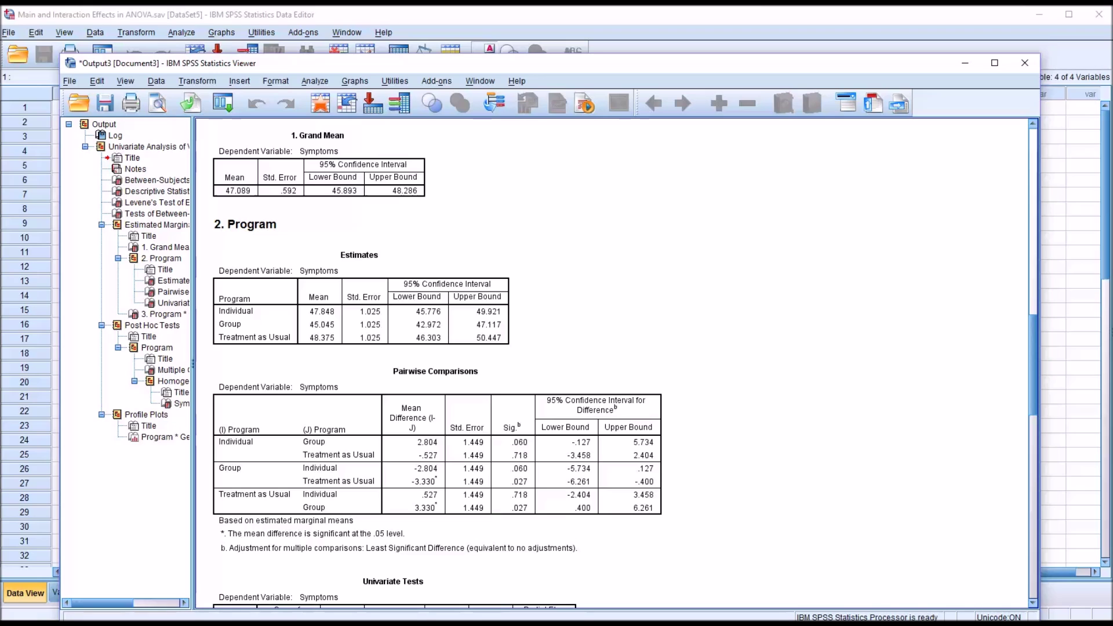
Scroll down to the 3. Program * Gender marginal means table
left_click_drag(1032, 401, 1046, 491)
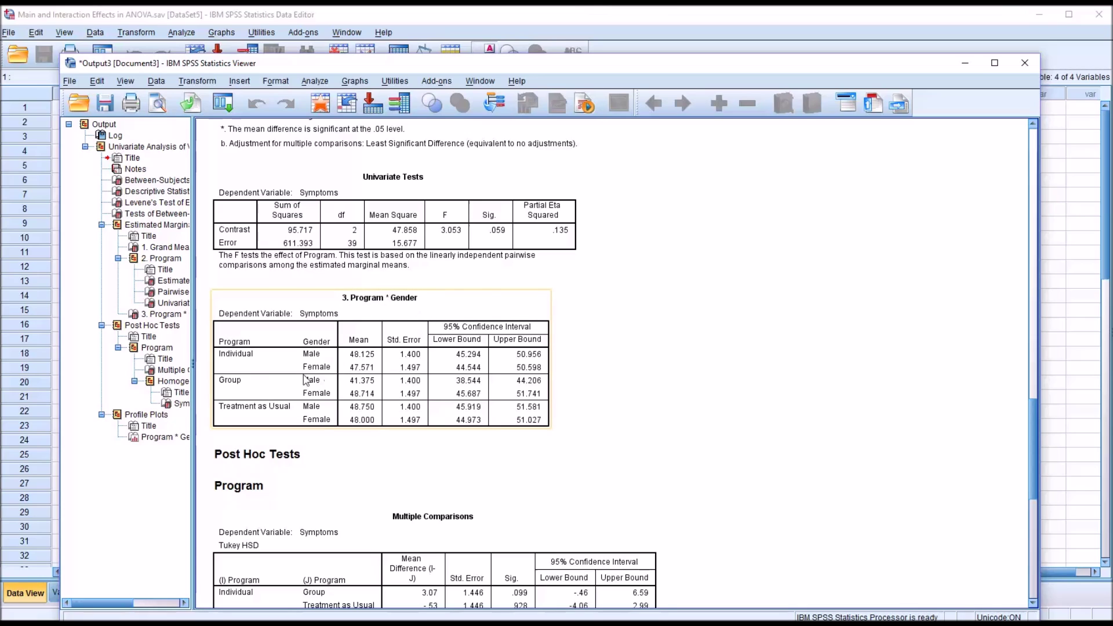
Create a bar chart from the Program * Gender labels and Mean cells
left_click(282, 377)
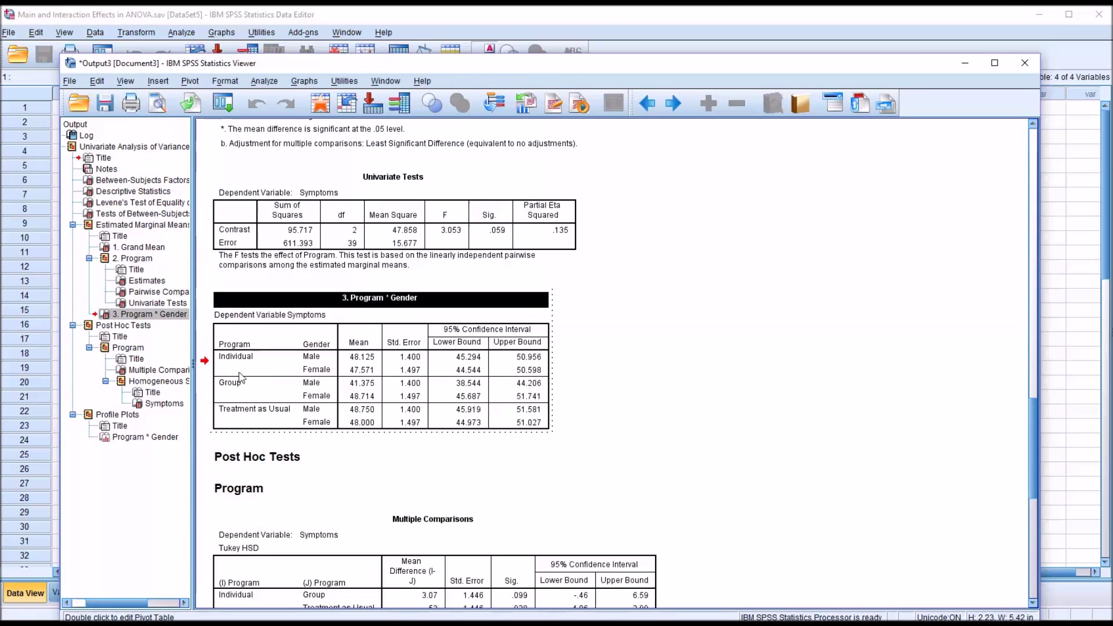
left_click_drag(223, 361, 365, 423)
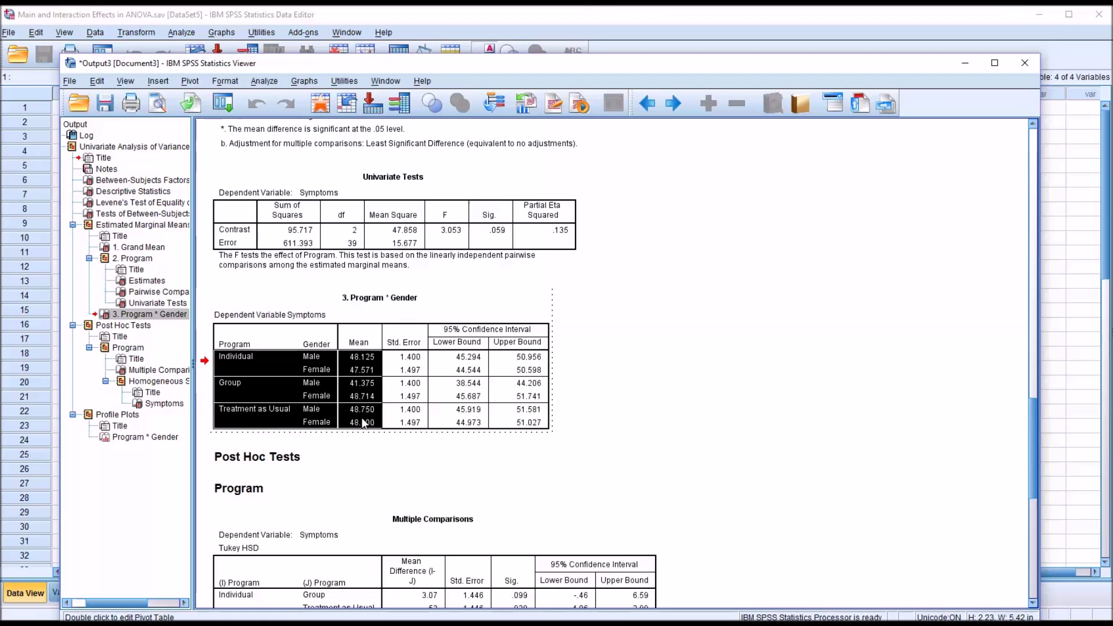
right_click(349, 387)
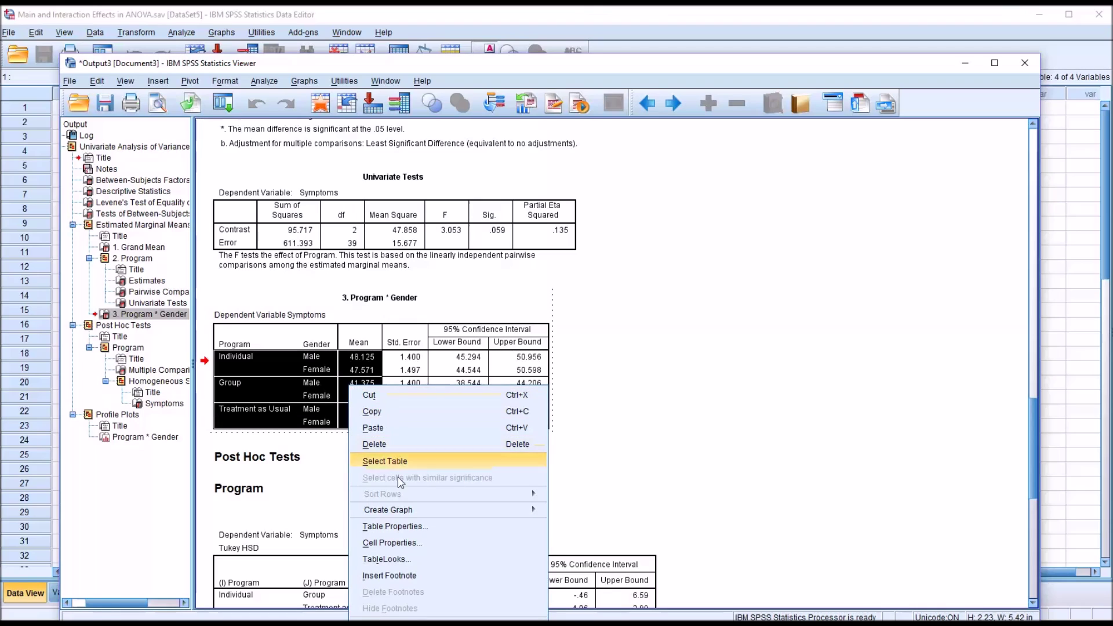
mouse_move(428, 512)
left_click(557, 513)
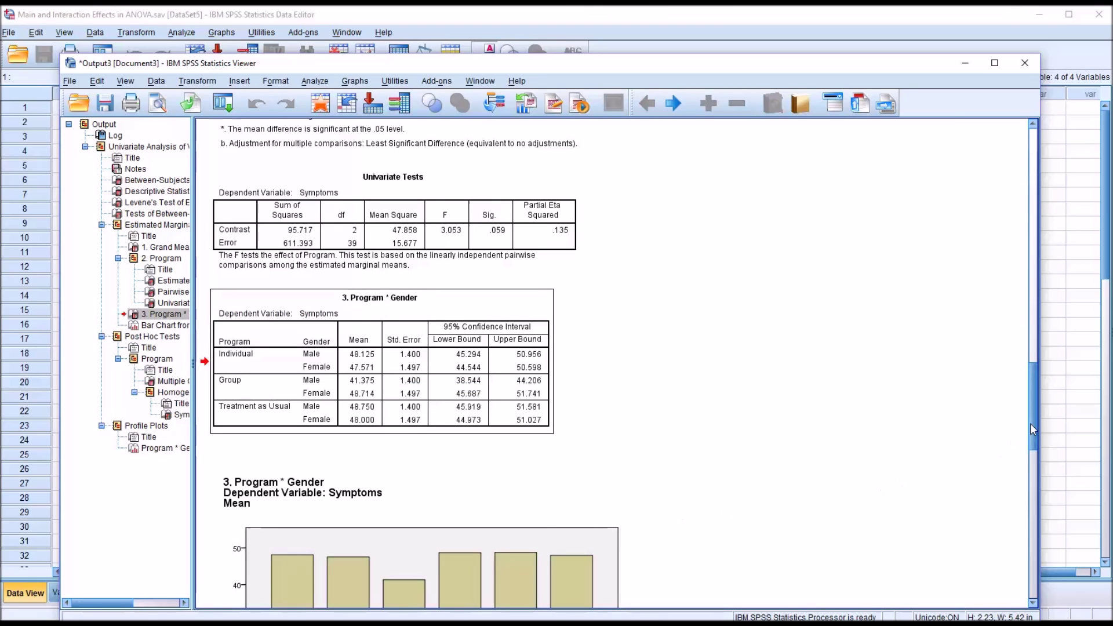
left_click_drag(1030, 435, 1045, 477)
Select the new bar chart and scroll on to the Tukey HSD Multiple Comparisons table
left_click(405, 522)
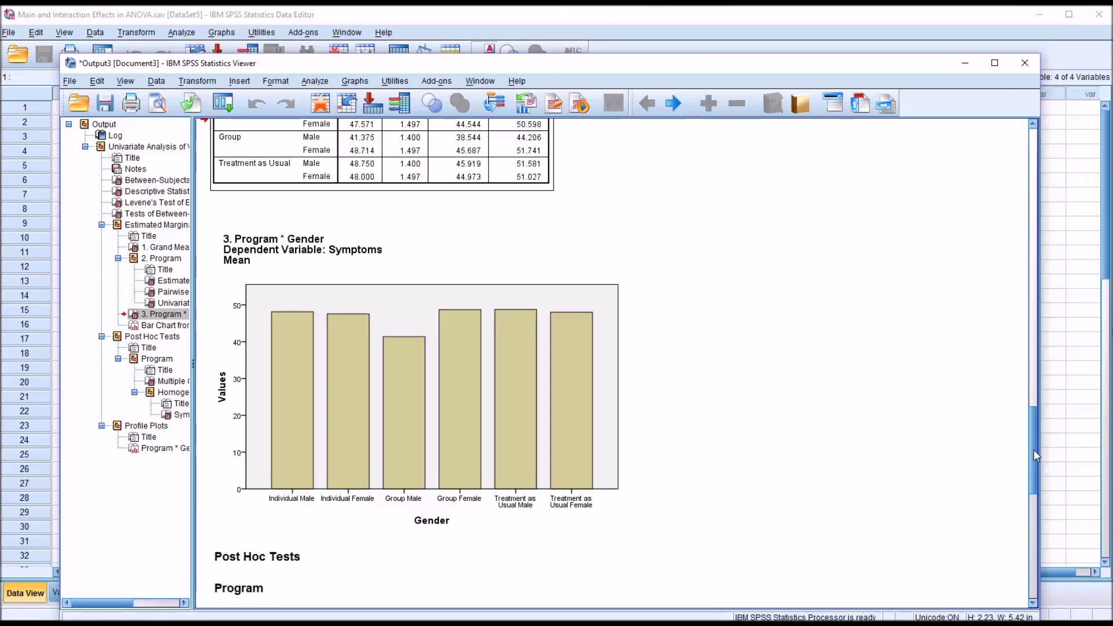
left_click_drag(1035, 450, 1045, 515)
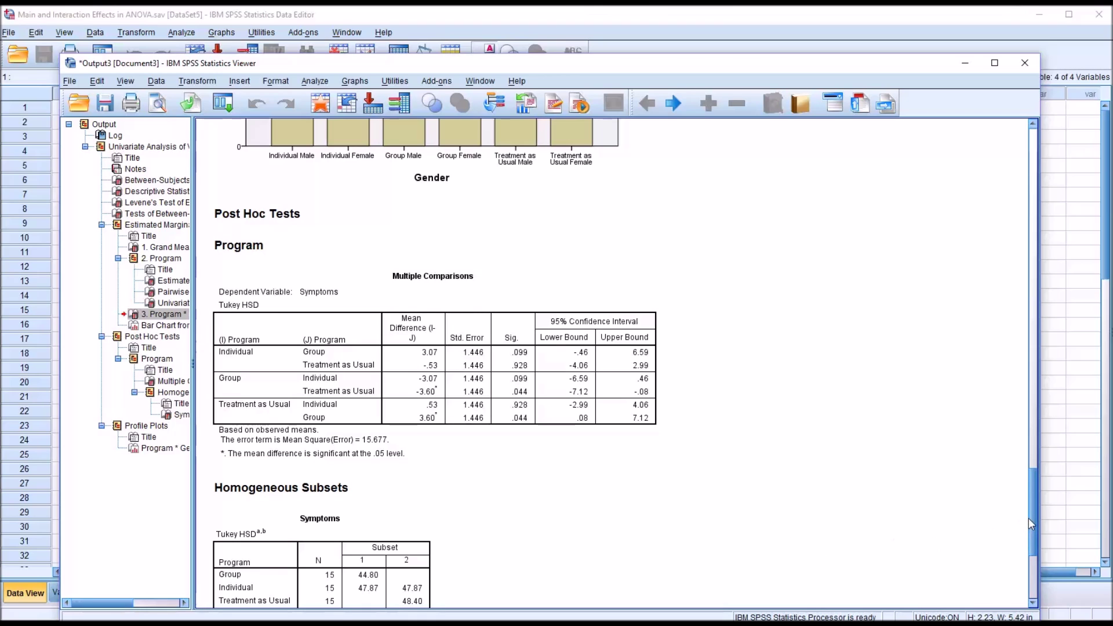
Scroll down to the Program by Gender profile plot of estimated marginal means
left_click_drag(1029, 522, 1043, 554)
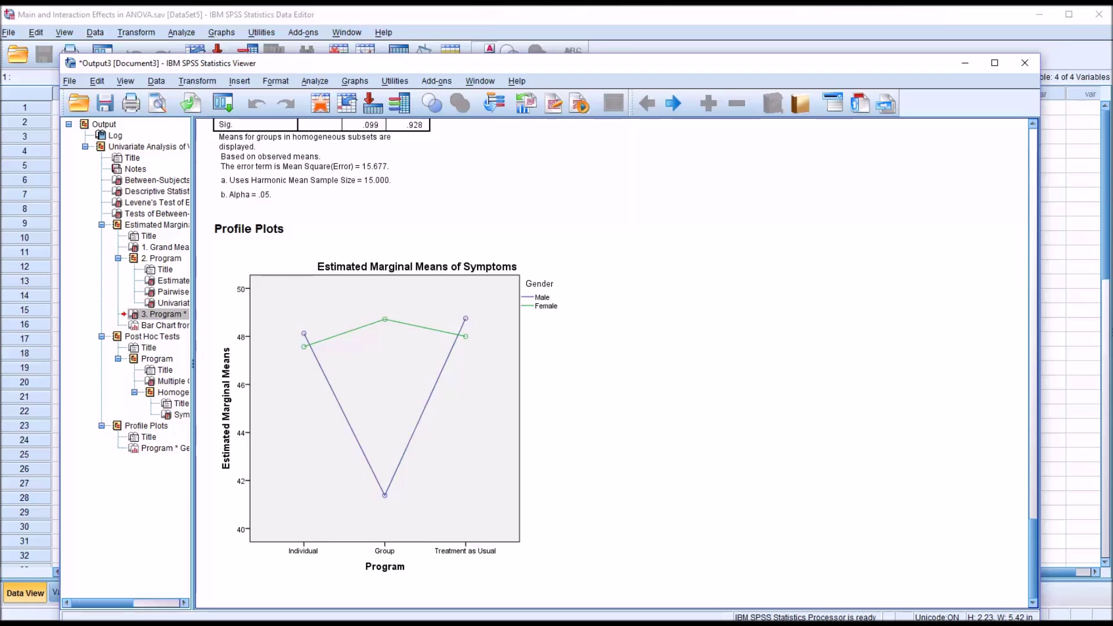
left_click(615, 503)
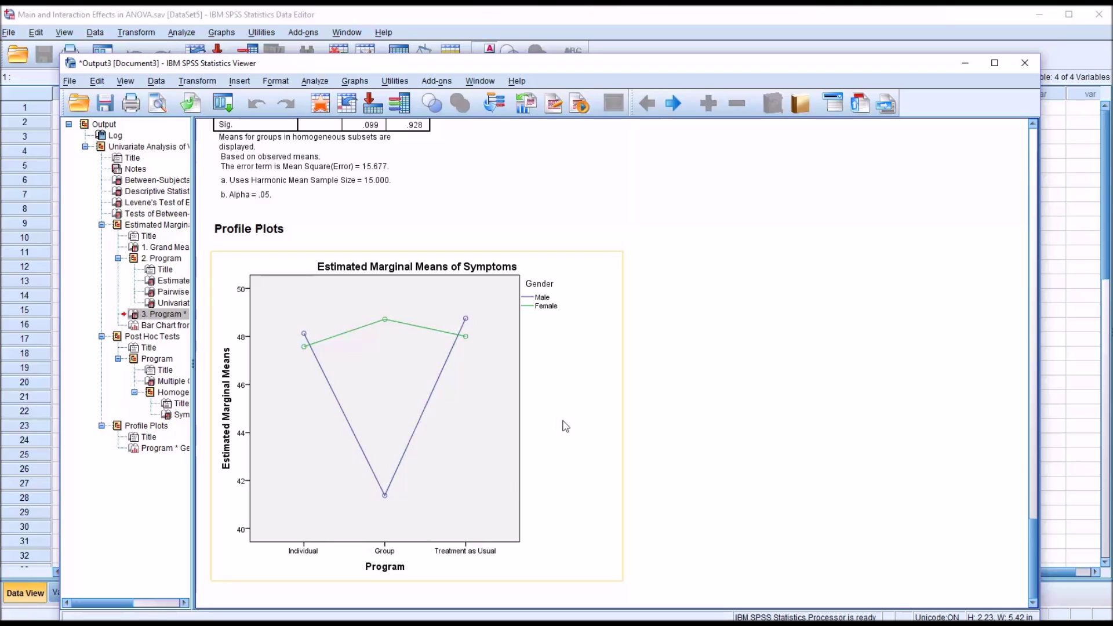
left_click(663, 468)
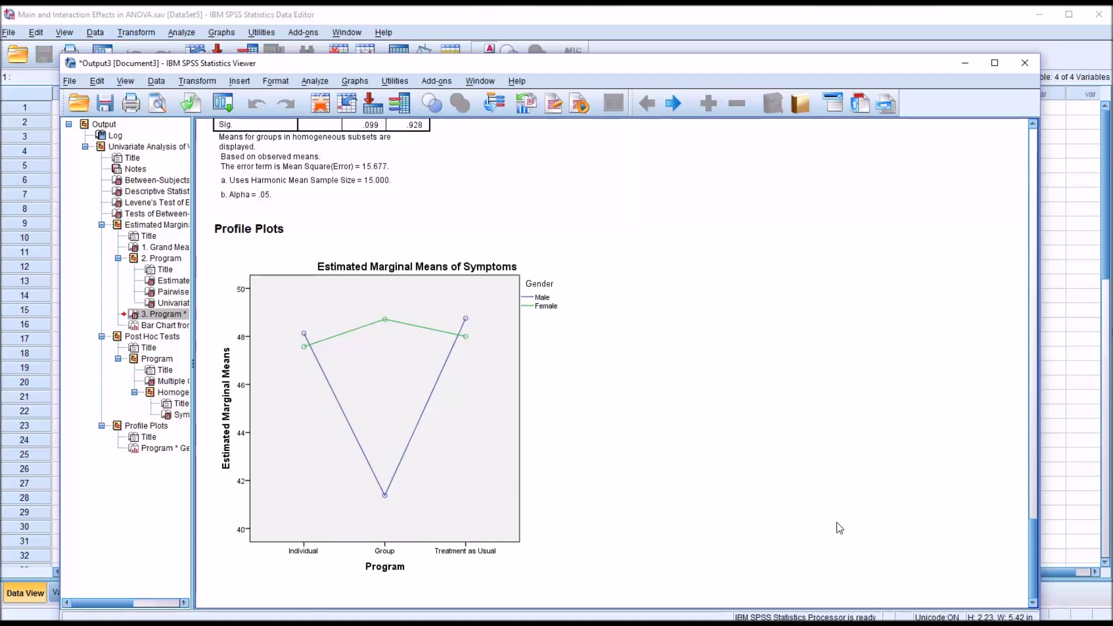